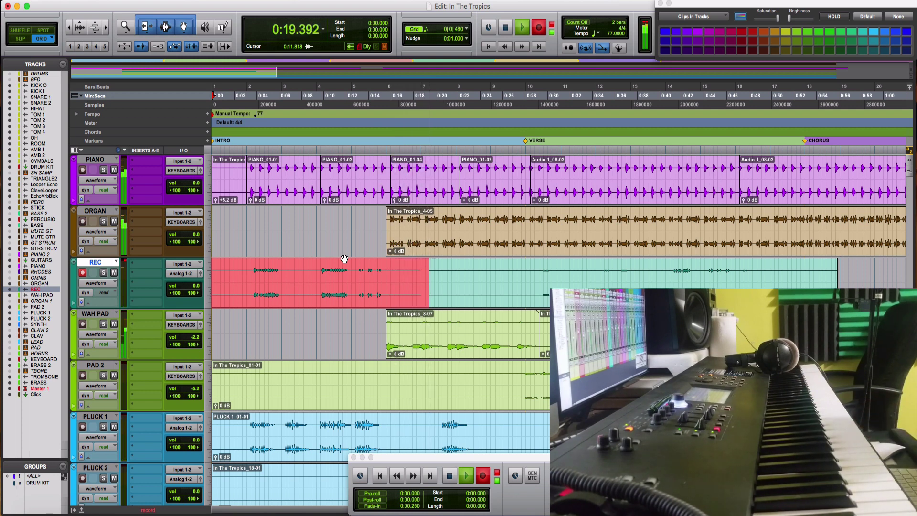
Stop the running take and re-record the opening of the REC track from the start of the song
{"action": "key", "text": "space"}
{"action": "key", "text": "super+space"}
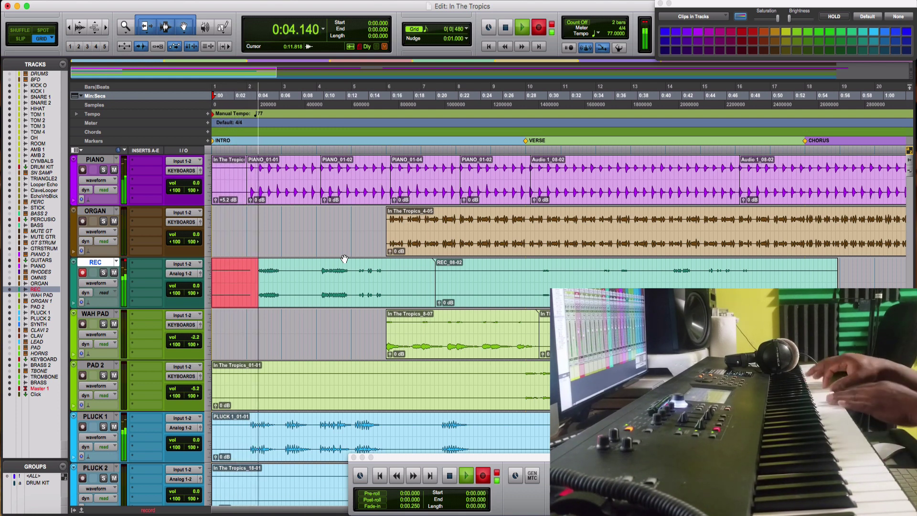
{"action": "key", "text": "space"}
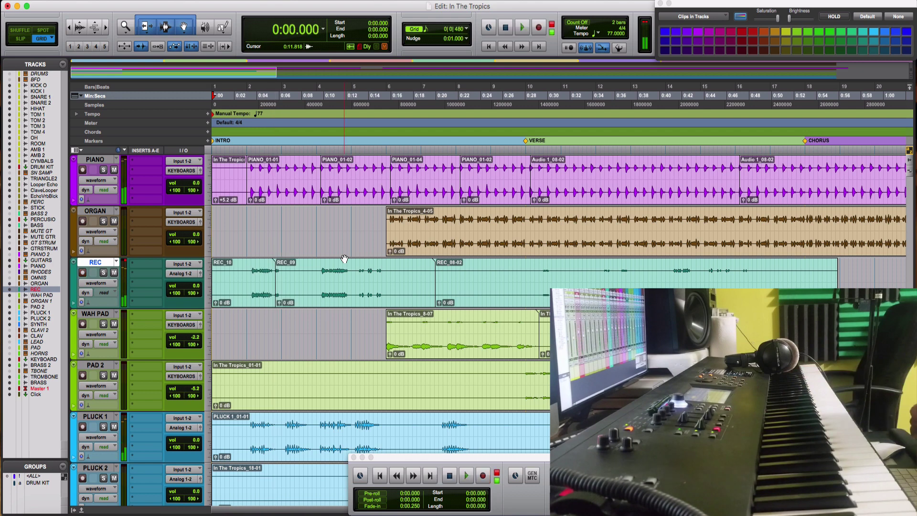
Delete all recorded clips from the REC track and return to the start of the song
{"action": "left_click", "coordinate": [526, 286]}
{"action": "key", "text": "Delete"}
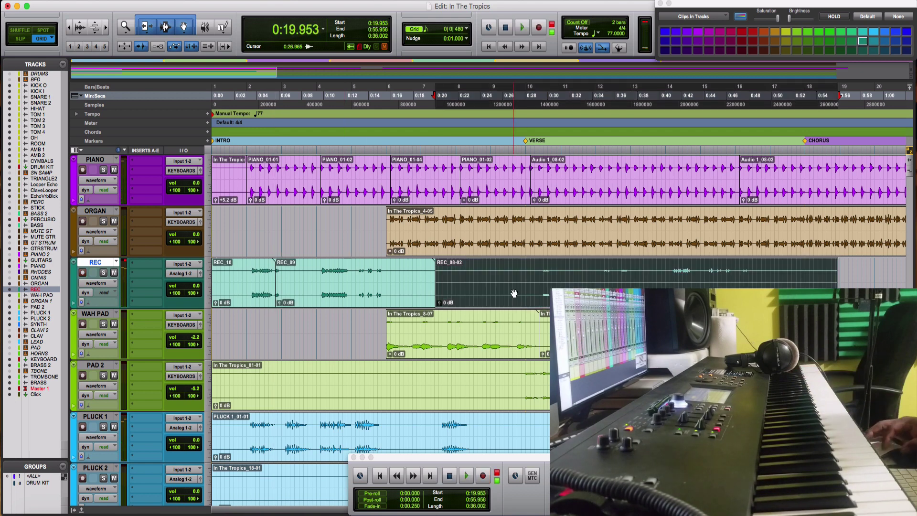
{"action": "key", "text": "shift+Return"}
{"action": "key", "text": "Delete"}
{"action": "key", "text": "ctrl+space"}
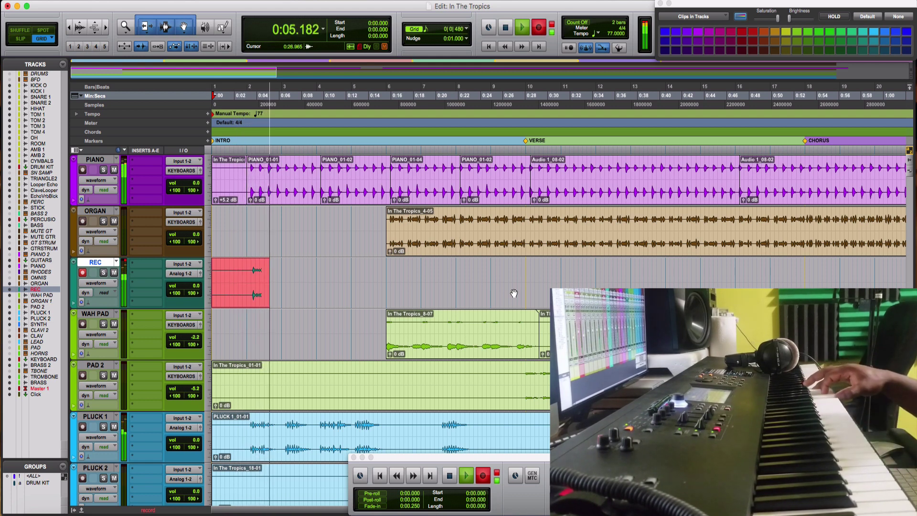
{"action": "key", "text": "ctrl+period"}
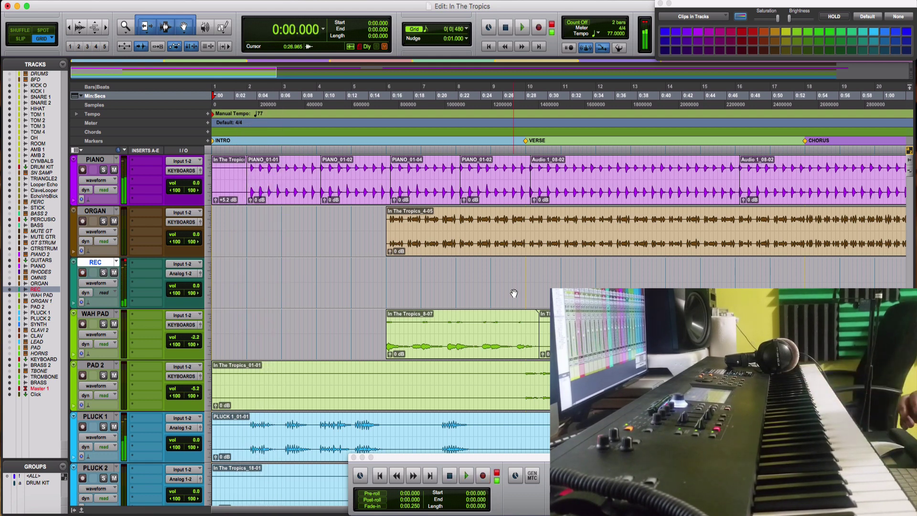
{"action": "key", "text": "ctrl+space"}
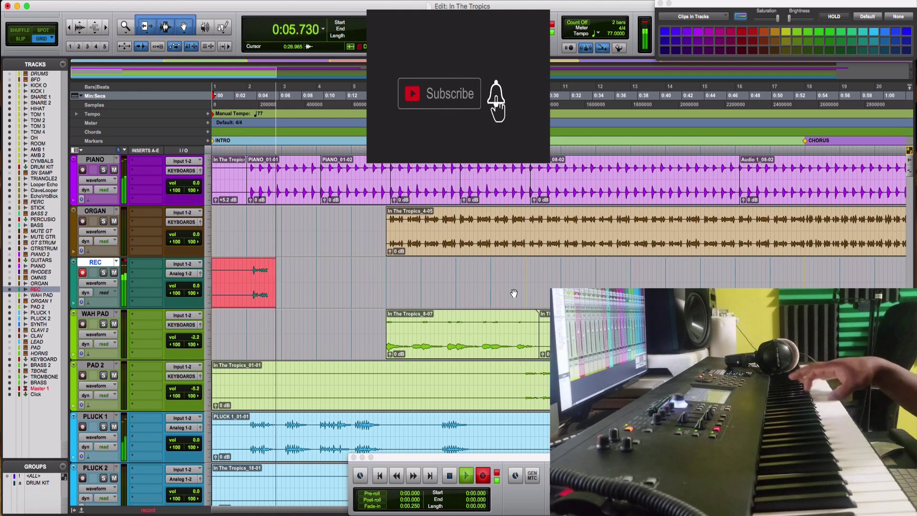
{"action": "key", "text": "ctrl+period"}
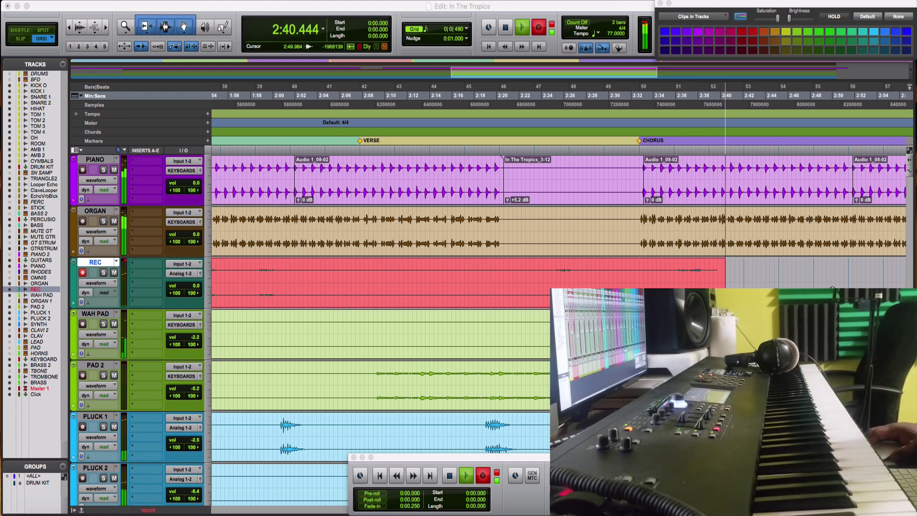
Continue the full-length take on the REC track into the vamp, stop the recording and dismiss the low-memory notice
{"action": "scroll", "coordinate": [833, 289], "scroll_direction": "down", "scroll_amount": 2}
{"action": "scroll", "coordinate": [833, 289], "scroll_direction": "up", "scroll_amount": 1}
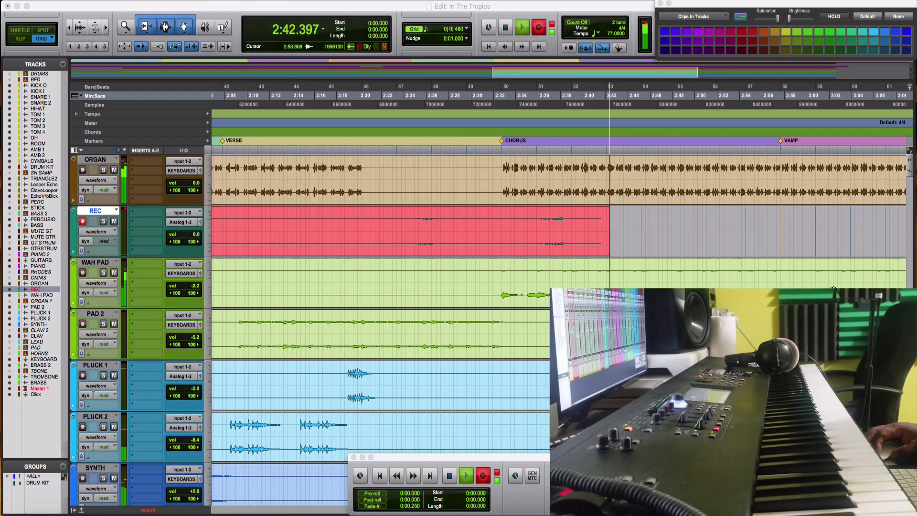
{"action": "scroll", "coordinate": [833, 289], "scroll_direction": "up", "scroll_amount": 2}
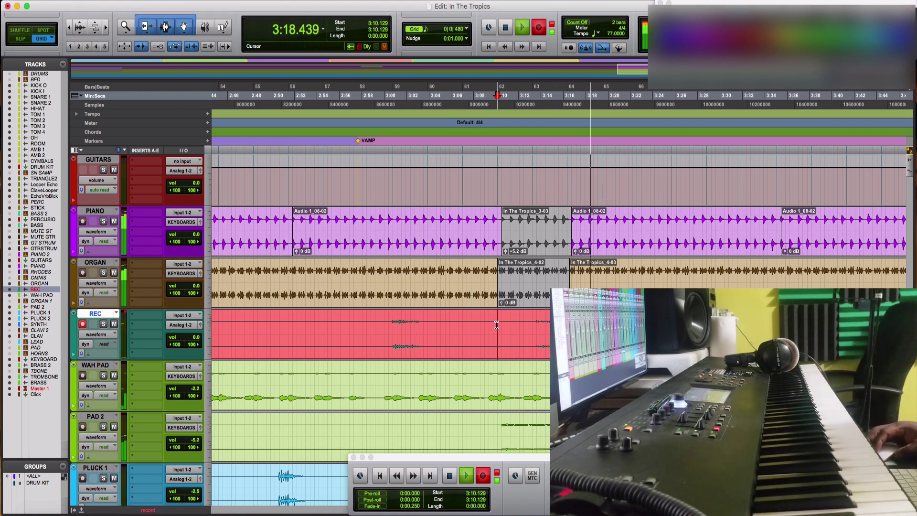
{"action": "key", "text": "space"}
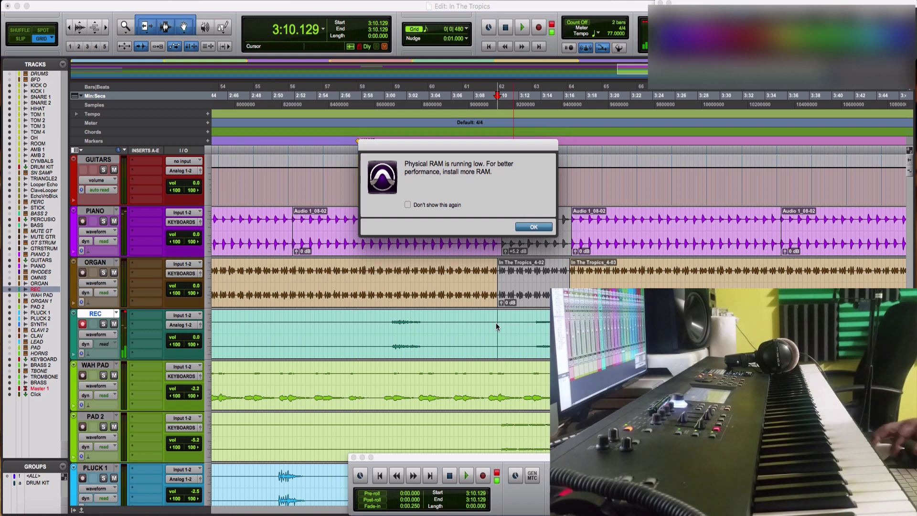
{"action": "key", "text": "Return"}
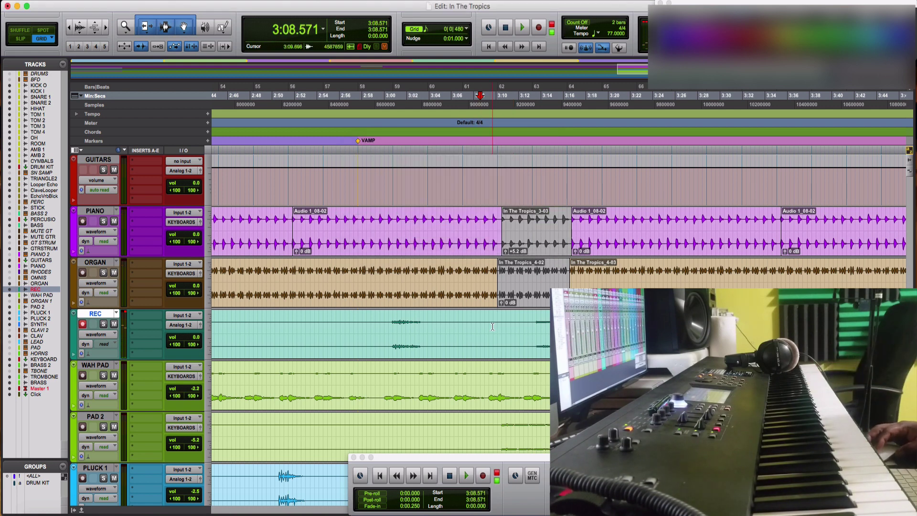
Record over the REC track from 3:08.571 and delete the stretch from 3:19.480 to 3:31.558
{"action": "key", "text": "super+space"}
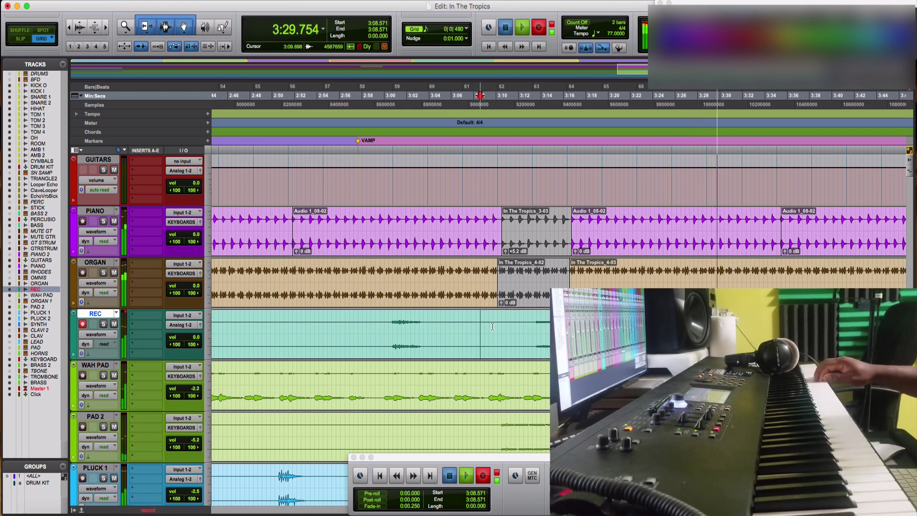
{"action": "key", "text": "space"}
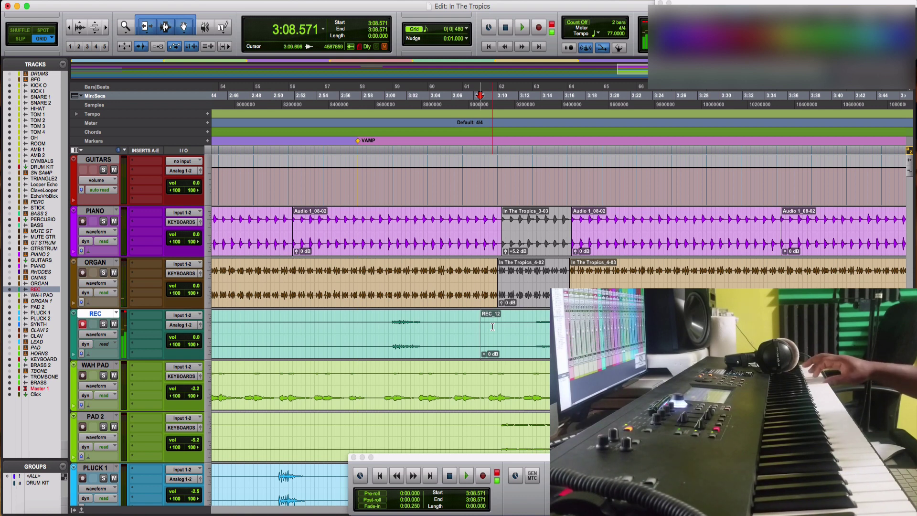
{"action": "left_click_drag", "start_coordinate": [601, 334], "coordinate": [737, 335]}
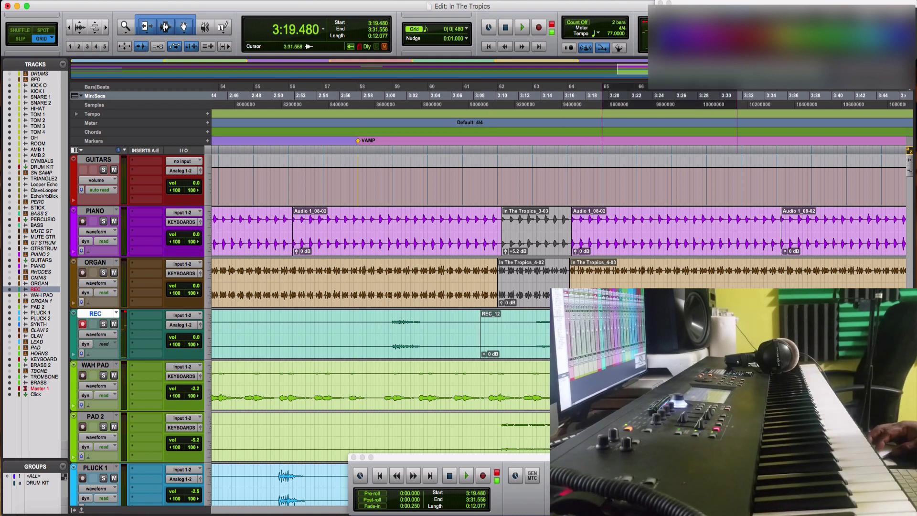
{"action": "key", "text": "Delete"}
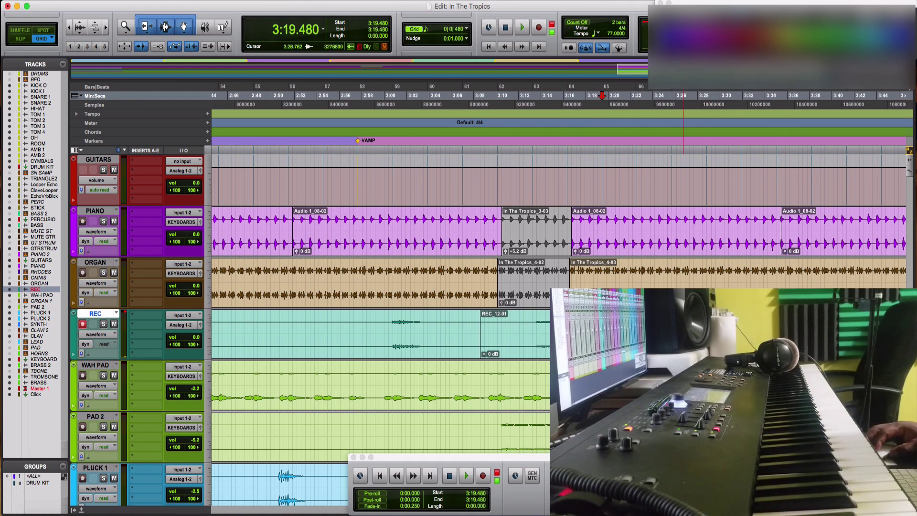
Play the song from 1:14.415 and try recording a take on the REC track from there into the second verse
{"action": "scroll", "coordinate": [683, 335], "scroll_direction": "right", "scroll_amount": 5}
{"action": "scroll", "coordinate": [683, 334], "scroll_direction": "left", "scroll_amount": 20}
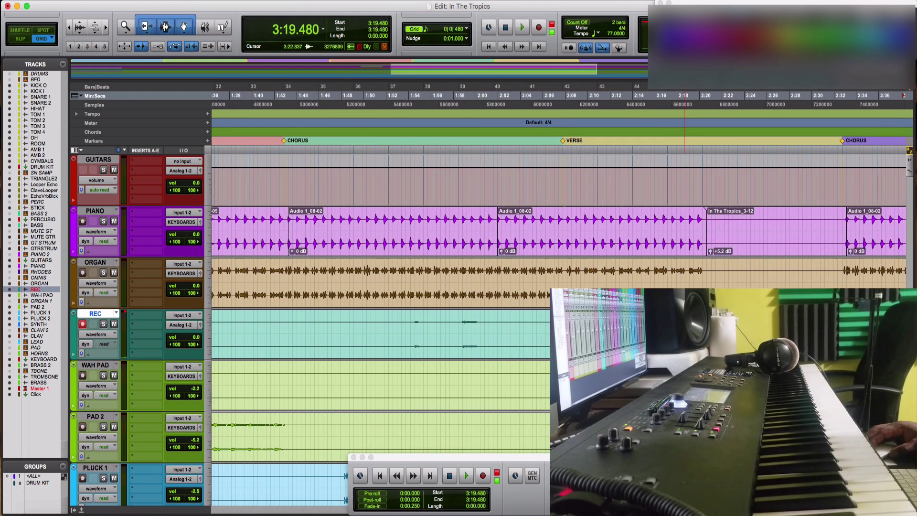
{"action": "scroll", "coordinate": [559, 258], "scroll_direction": "right", "scroll_amount": 8}
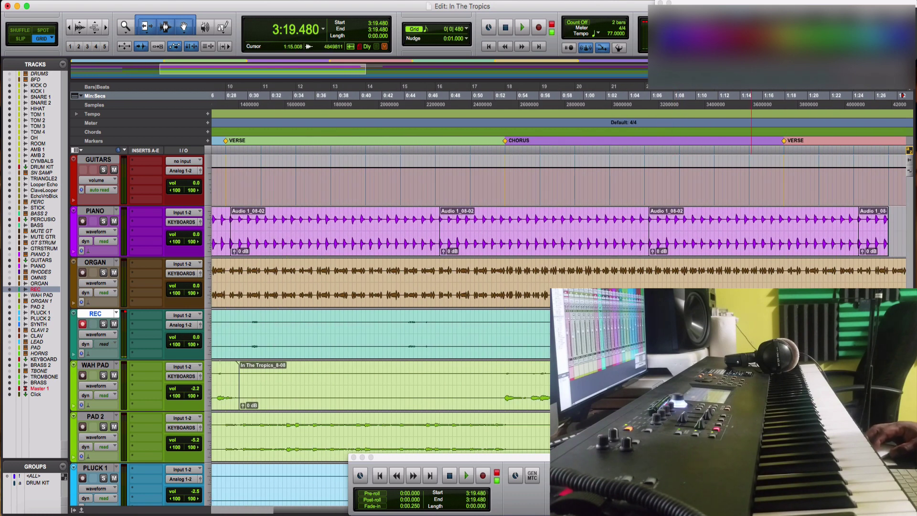
{"action": "left_click", "coordinate": [751, 95]}
{"action": "key", "text": "space"}
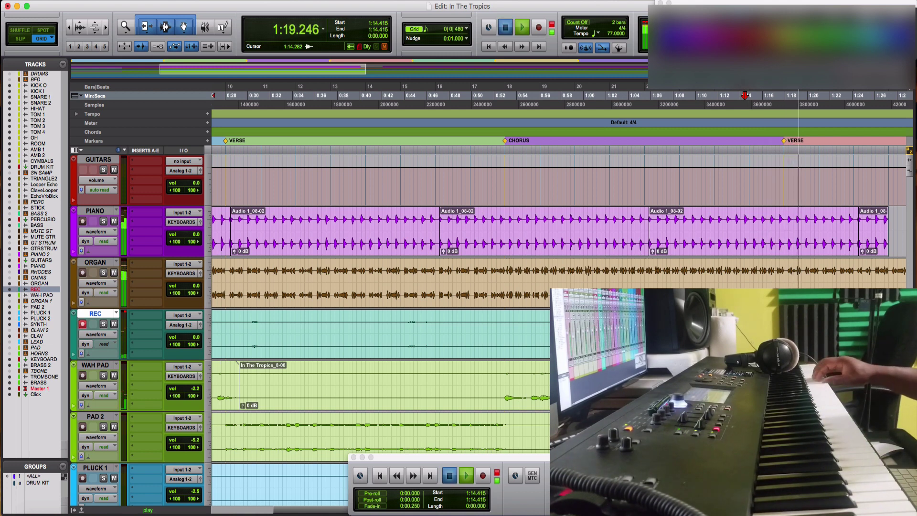
{"action": "key", "text": "space"}
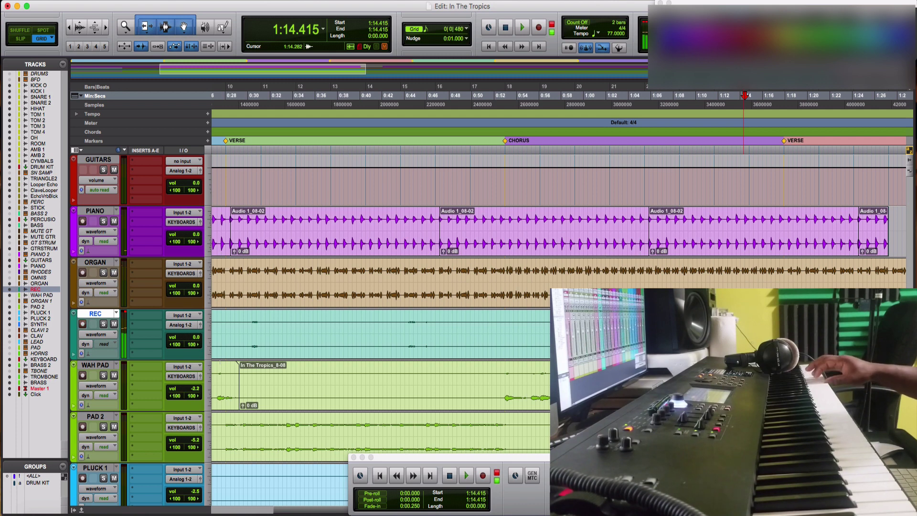
{"action": "key", "text": "super+space"}
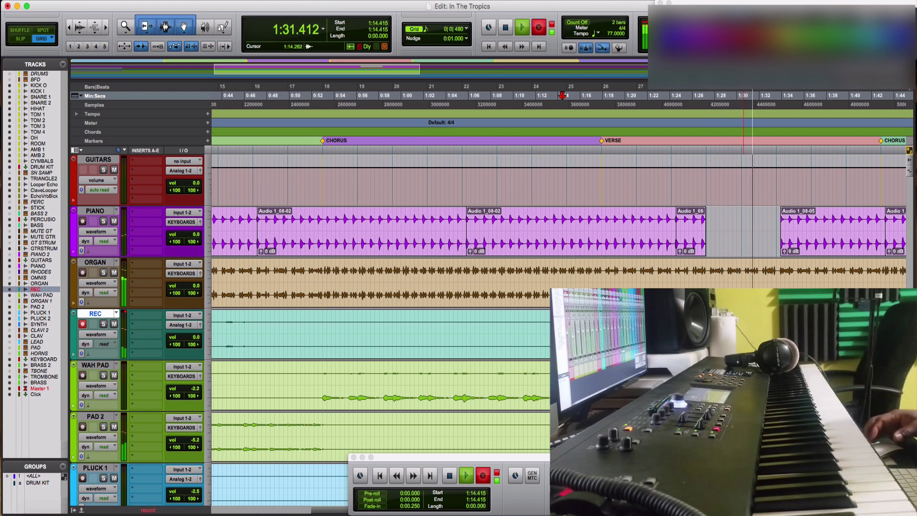
{"action": "key", "text": "space"}
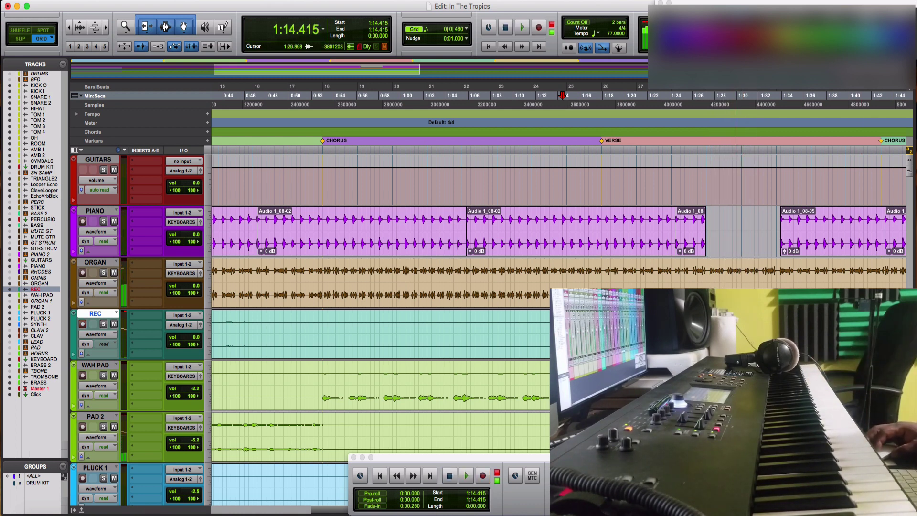
Duplicate the REC track once with all its data and rename the copy ORGAN 2
{"action": "right_click", "coordinate": [89, 315]}
{"action": "left_click", "coordinate": [115, 381]}
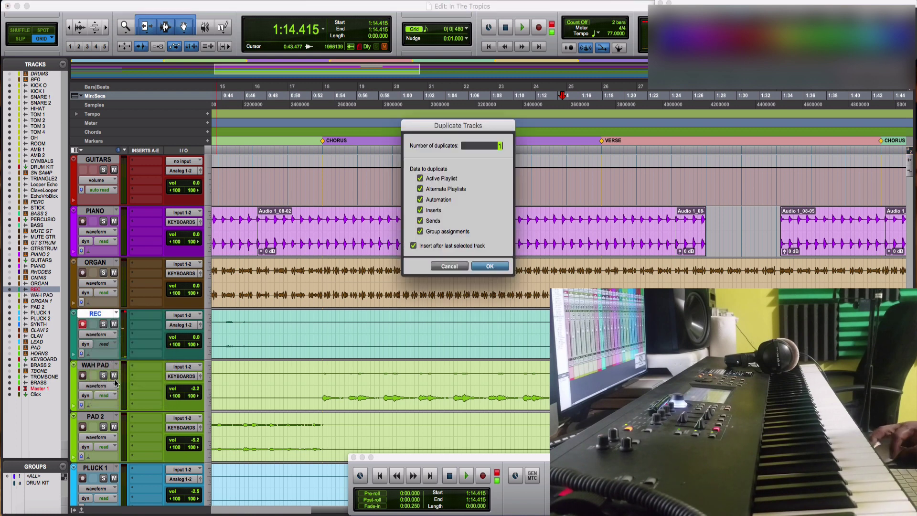
{"action": "key", "text": "Return"}
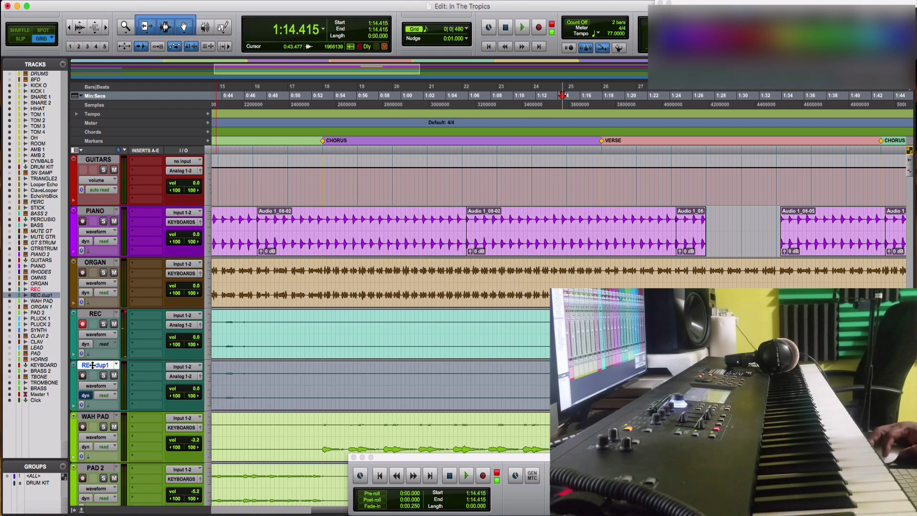
{"action": "double_click", "coordinate": [93, 365]}
{"action": "type", "text": "ORGAN 2"}
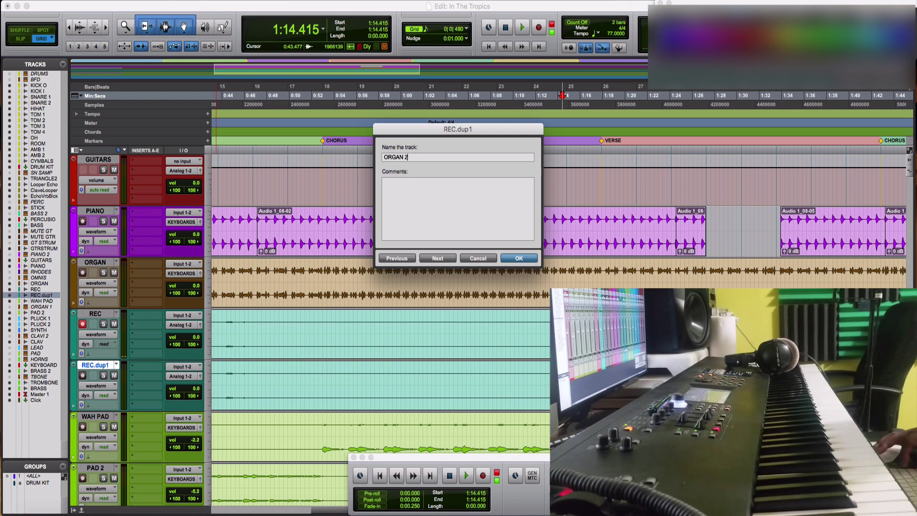
{"action": "key", "text": "Return"}
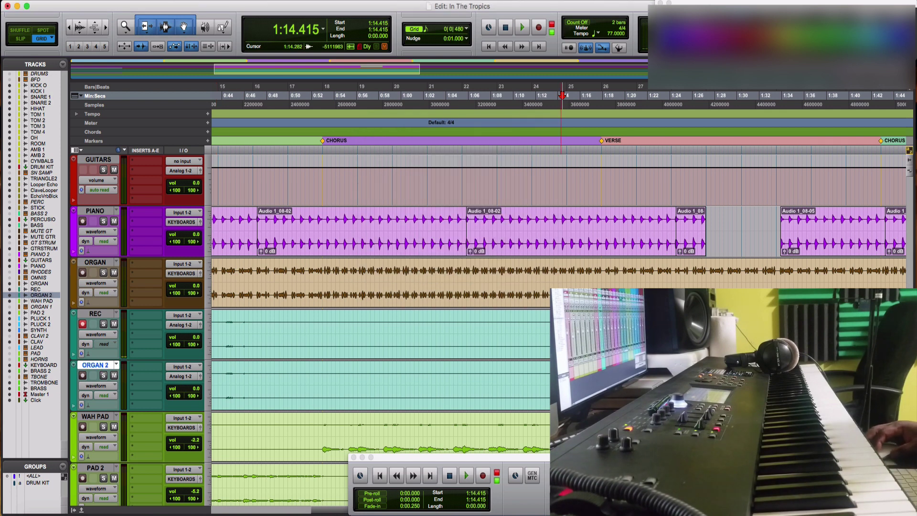
Play the second verse and clear the ORGAN 2 audio from 1:21.818 to about 1:39
{"action": "key", "text": "space"}
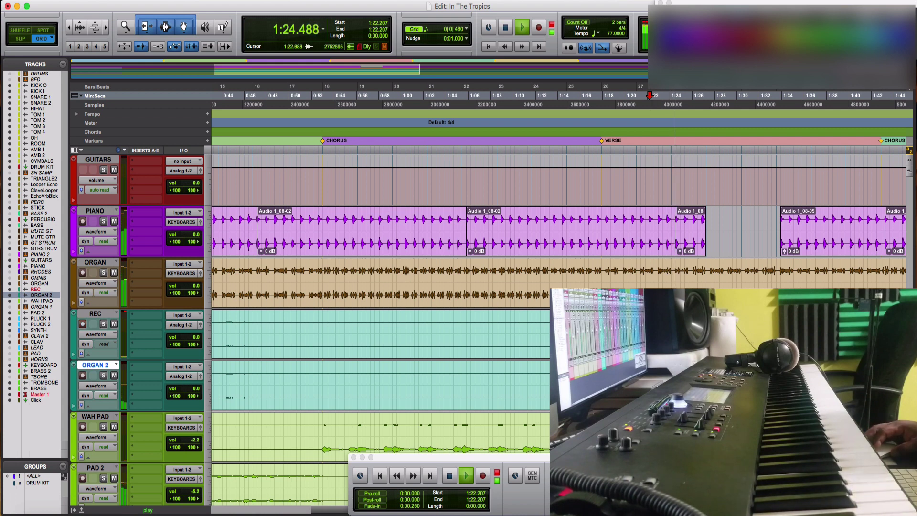
{"action": "scroll", "coordinate": [646, 275], "scroll_direction": "down", "scroll_amount": 3}
{"action": "left_click", "coordinate": [646, 275]}
{"action": "left_click_drag", "start_coordinate": [646, 270], "coordinate": [702, 268]}
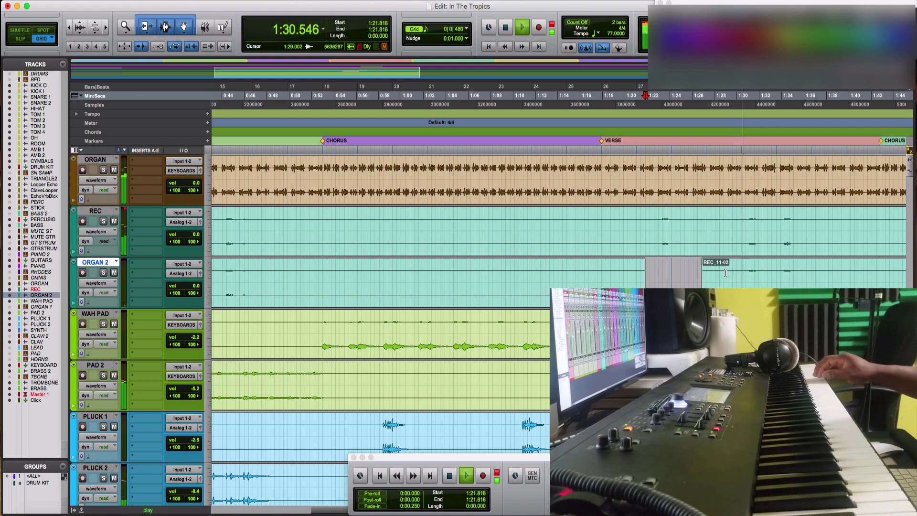
{"action": "left_click_drag", "start_coordinate": [691, 279], "coordinate": [835, 286]}
{"action": "key", "text": "space"}
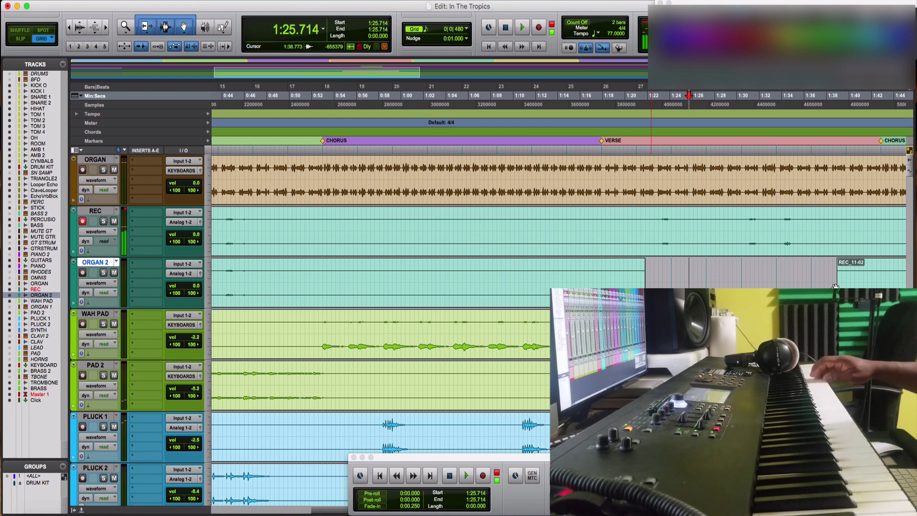
Clear the old audio from the REC track and record a new keyboard part on it from 1:22.597
{"action": "key", "text": "space"}
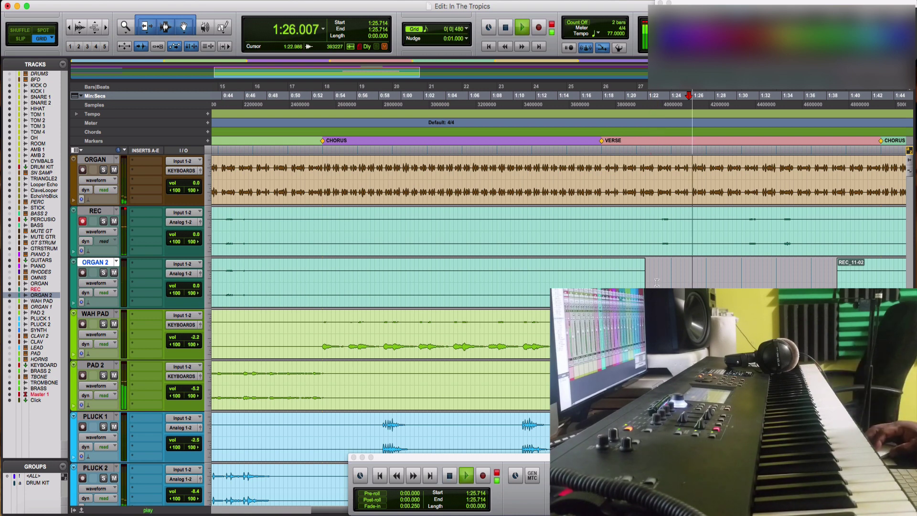
{"action": "left_click", "coordinate": [656, 278]}
{"action": "key", "text": "space"}
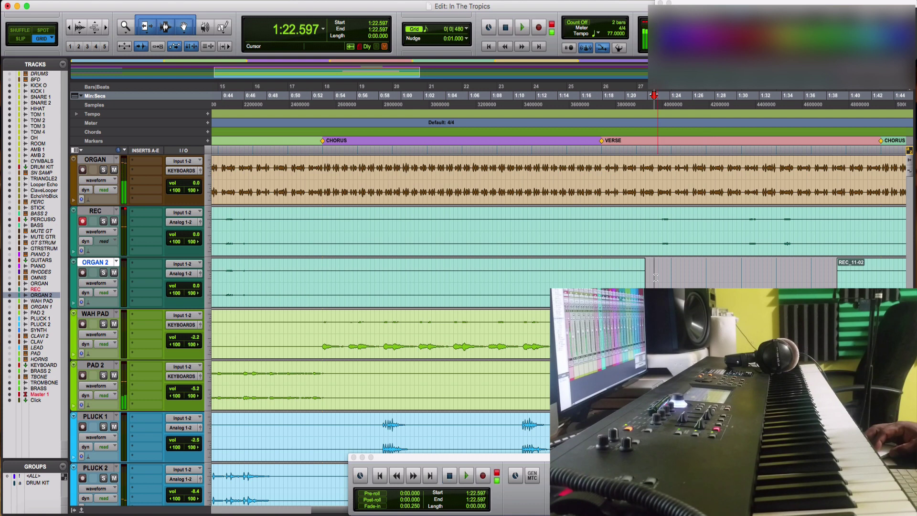
{"action": "key", "text": "super+space"}
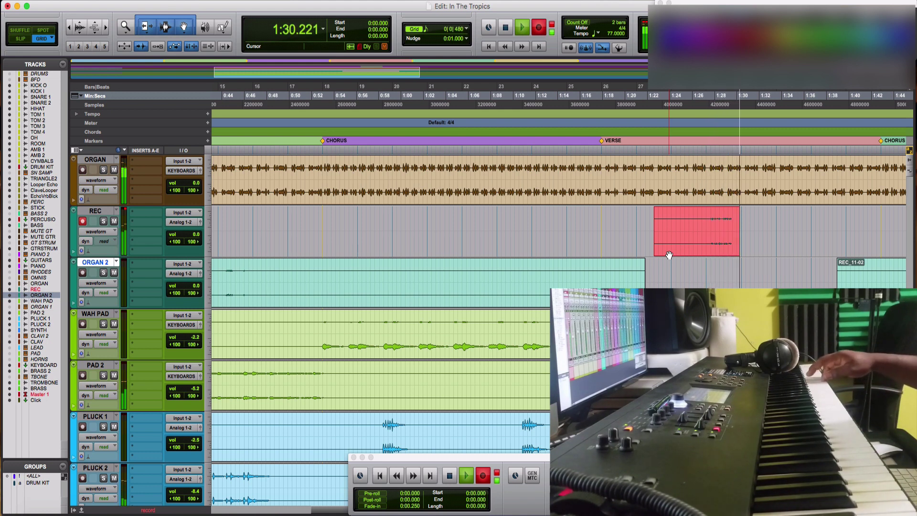
{"action": "key", "text": "space"}
Record repeated keyboard takes on the REC track from 1:26.103, playing one back in between, and keep the last take running past the chorus marker
{"action": "left_click", "coordinate": [692, 226]}
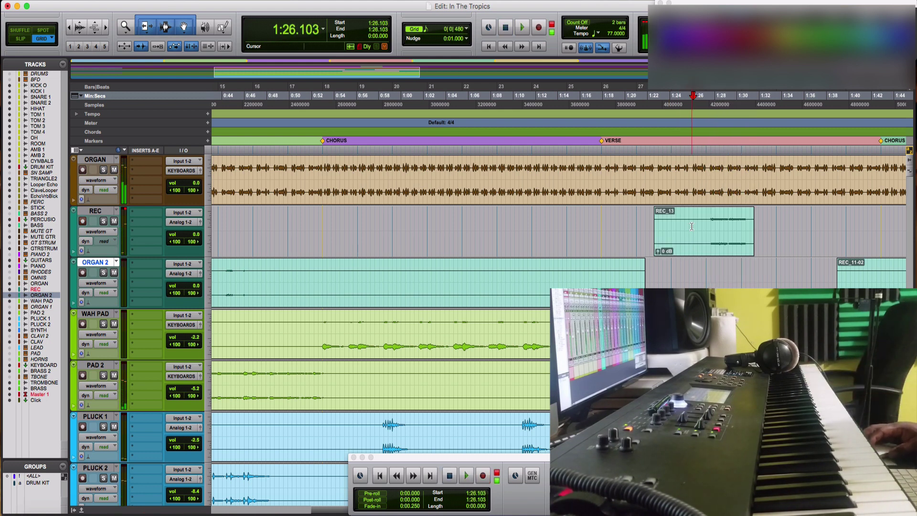
{"action": "key", "text": "super+space"}
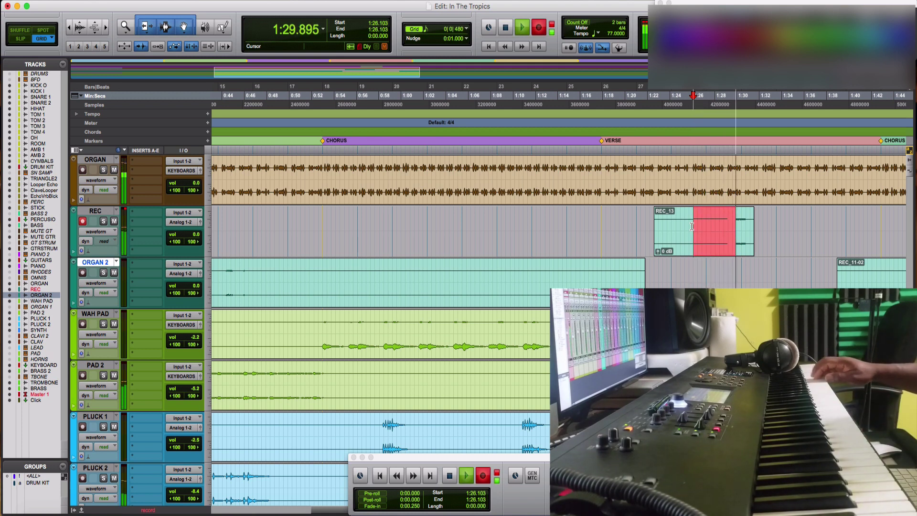
{"action": "key", "text": "space"}
{"action": "key", "text": "super+space"}
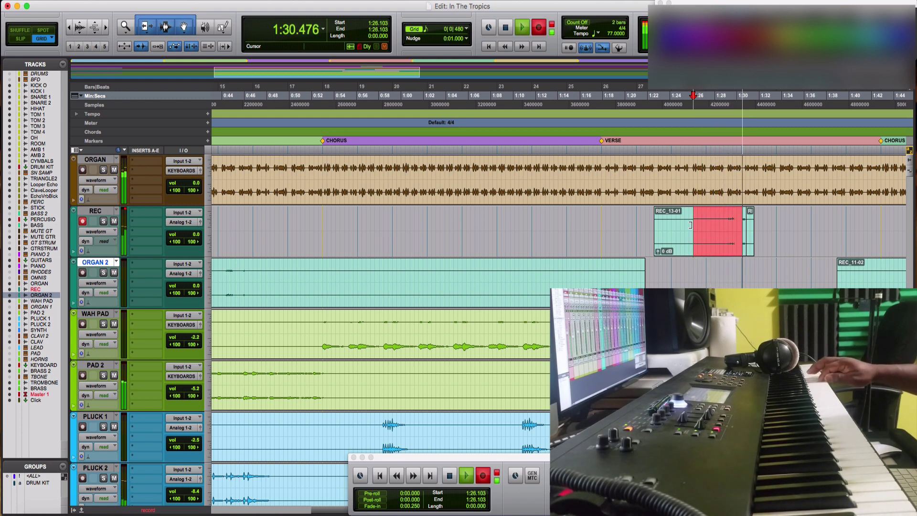
{"action": "key", "text": "space"}
{"action": "key", "text": "super+space"}
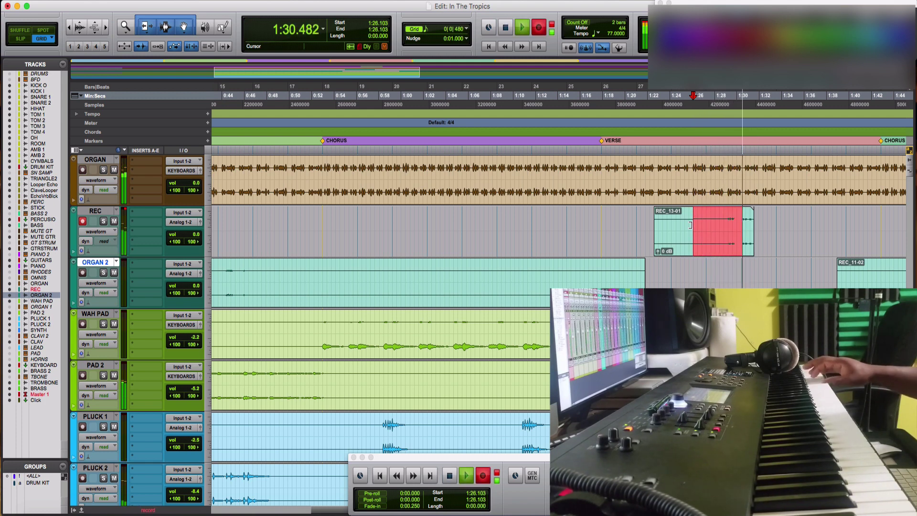
{"action": "key", "text": "space"}
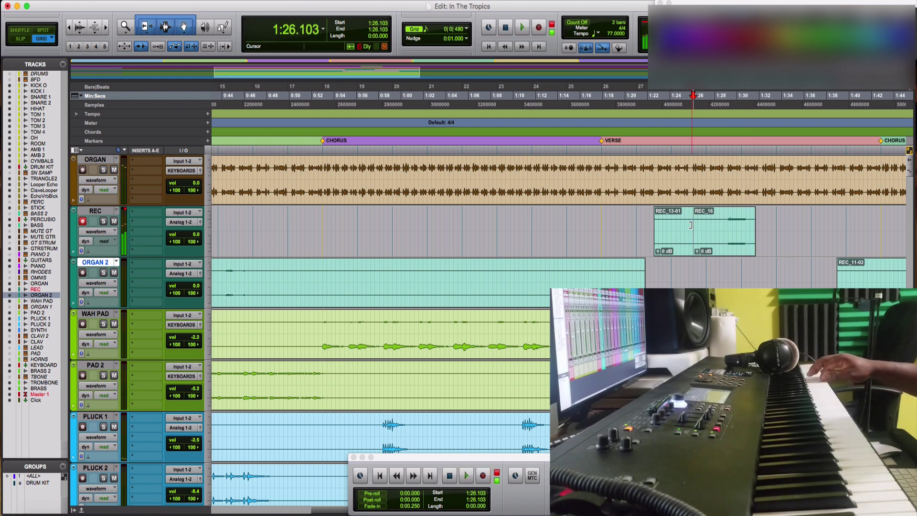
{"action": "key", "text": "F12"}
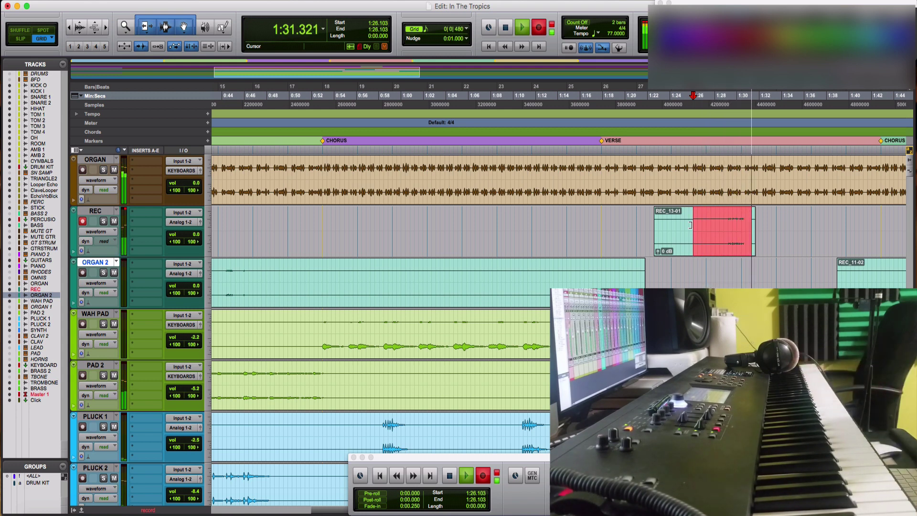
{"action": "key", "text": "space"}
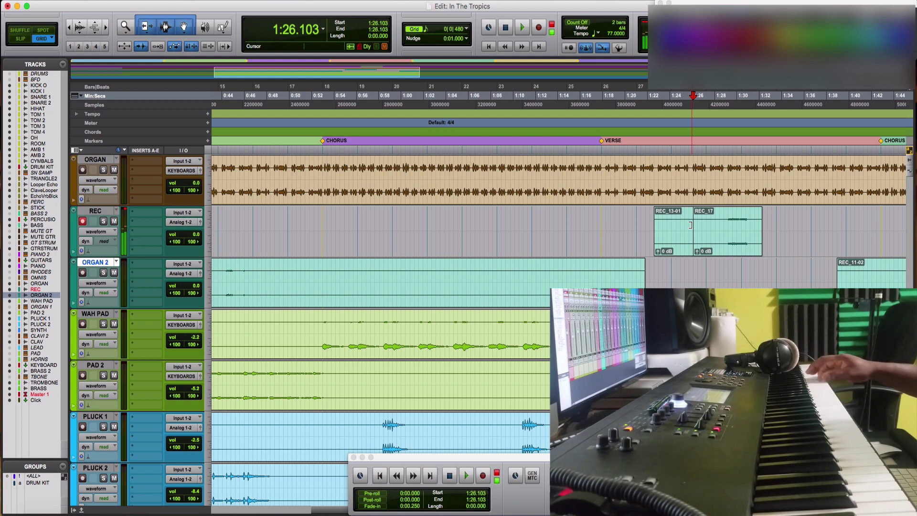
{"action": "key", "text": "space"}
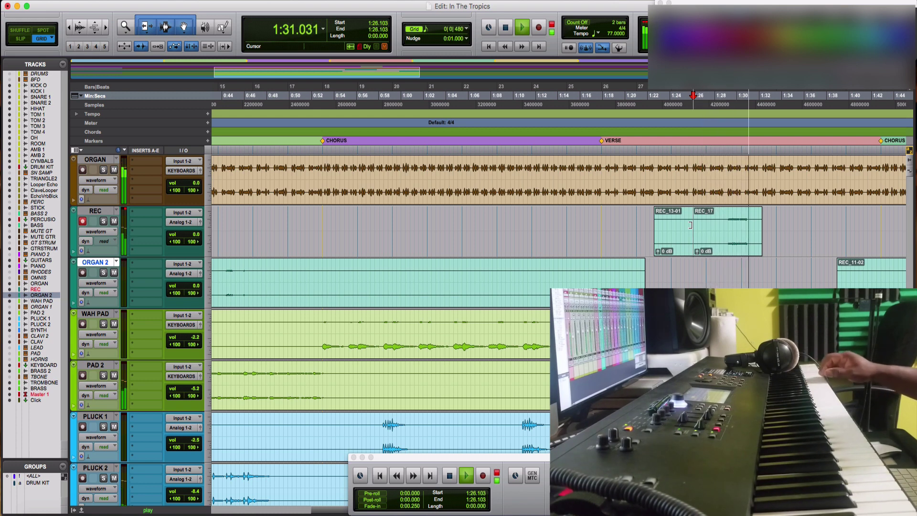
{"action": "key", "text": "space"}
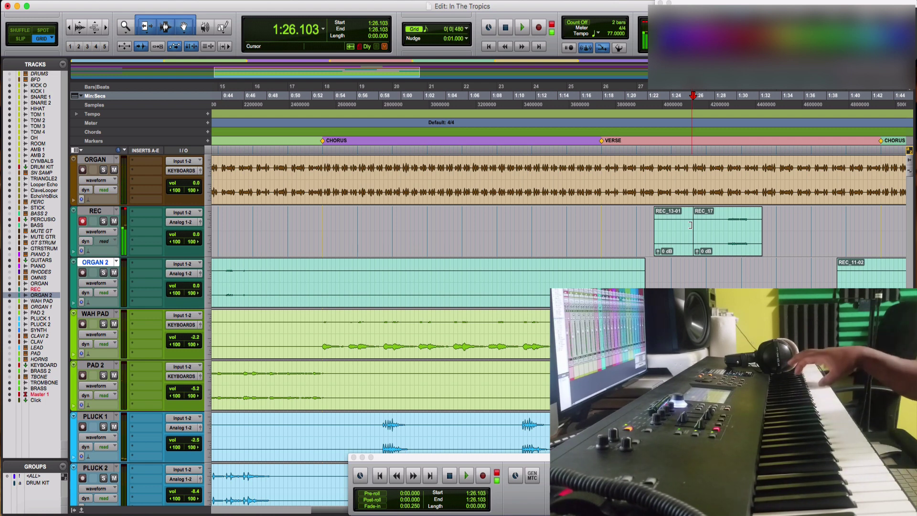
{"action": "key", "text": "super+space"}
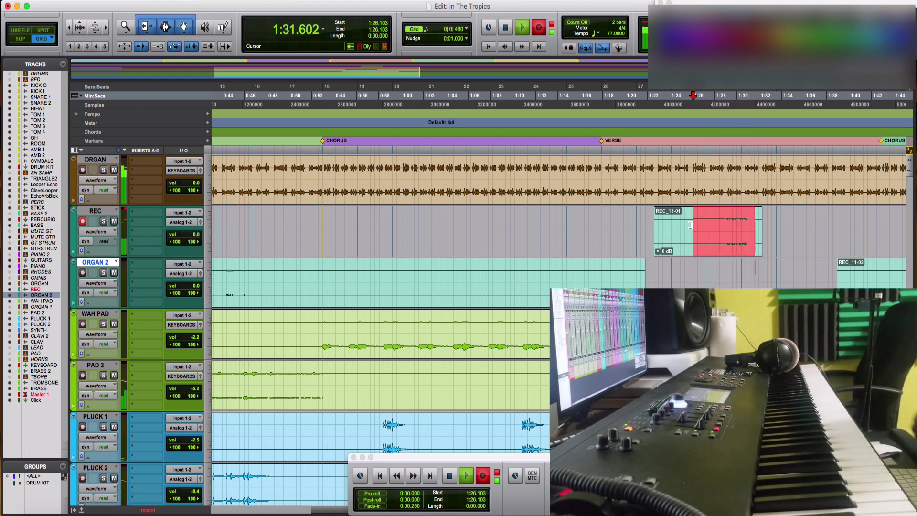
{"action": "key", "text": "space"}
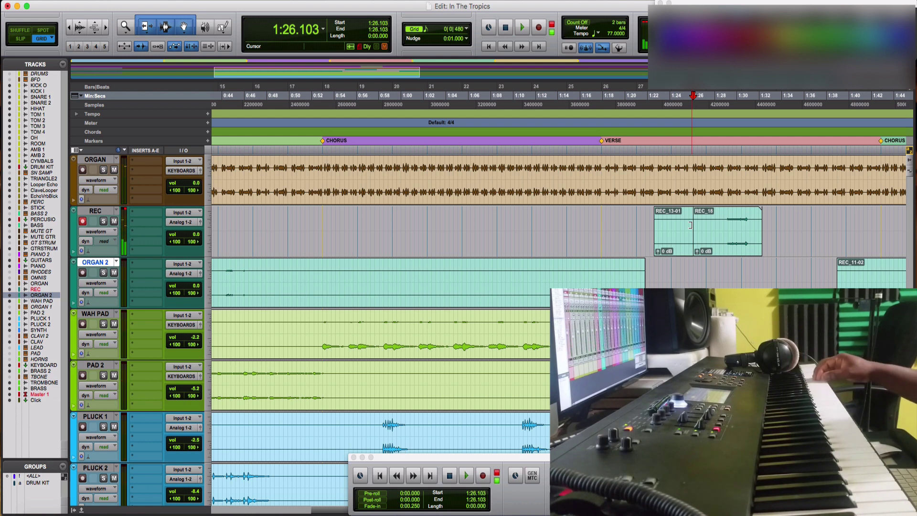
{"action": "key", "text": "super+space"}
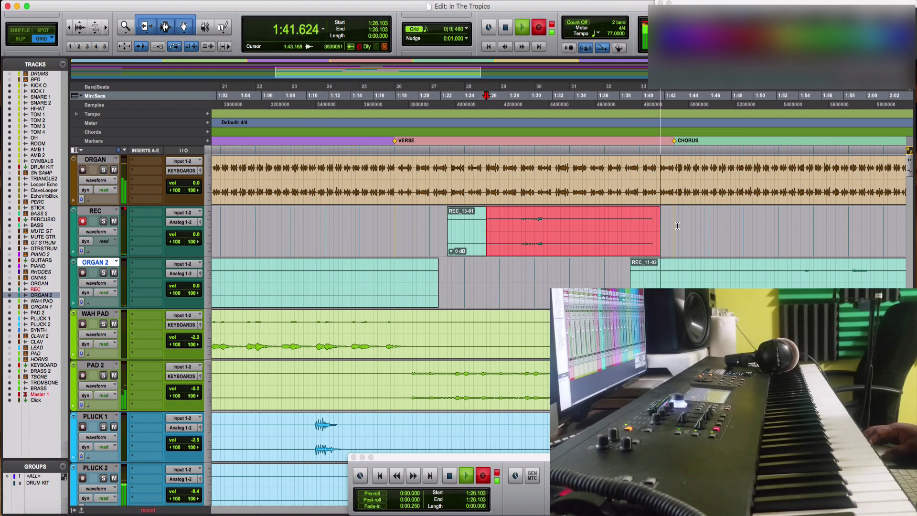
Split the second ORGAN 2 clip at 1:57.662 and raise the gain of the part before the cut to +4.4 dB
{"action": "key", "text": "super+bracketleft"}
{"action": "key", "text": "super+bracketleft"}
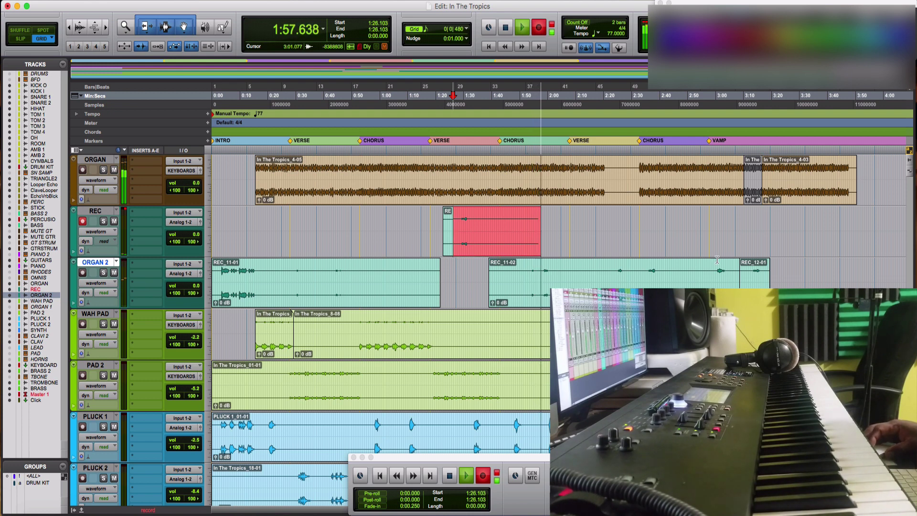
{"action": "left_click", "coordinate": [541, 275]}
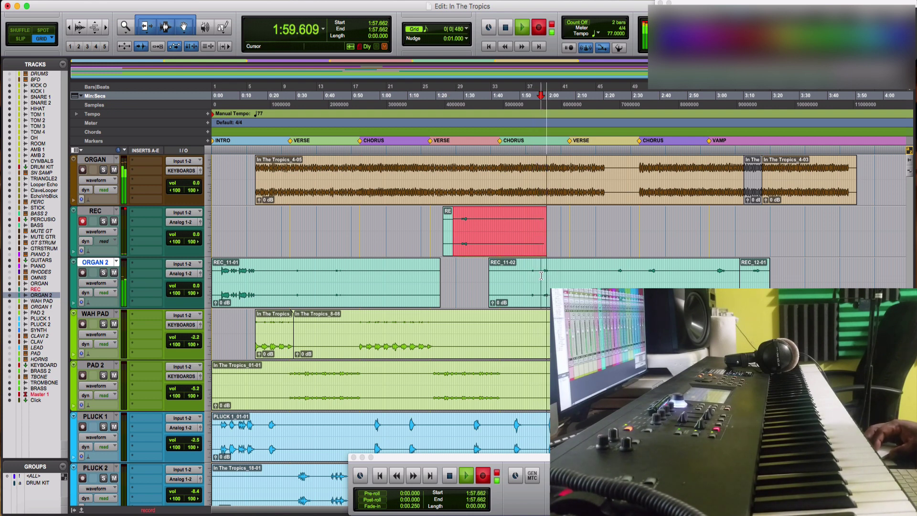
{"action": "key", "text": "super+e"}
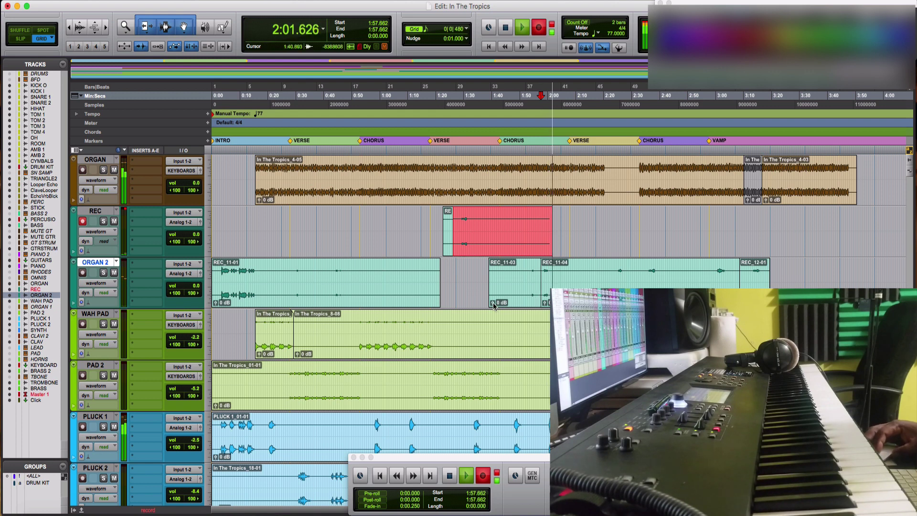
{"action": "left_click_drag", "start_coordinate": [494, 302], "coordinate": [494, 286]}
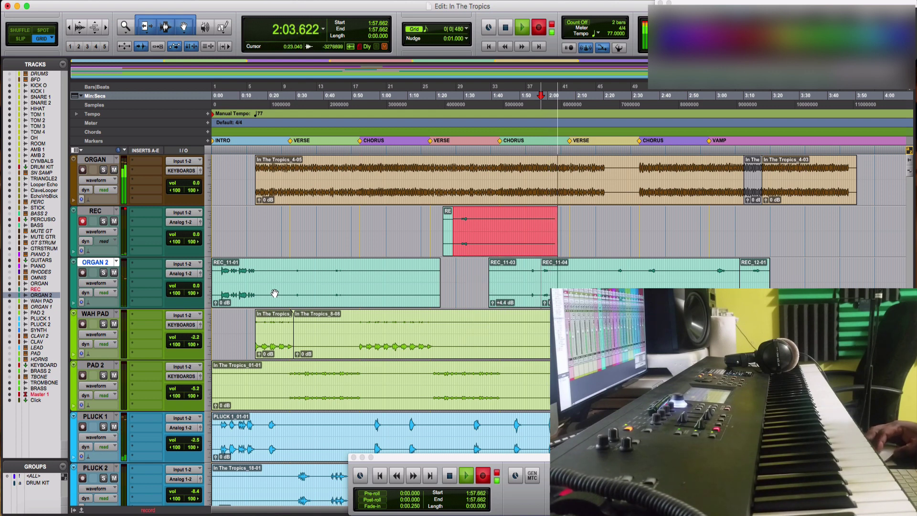
Split the first ORGAN 2 clip at 0:26.883 and raise the gain of the part after the cut to +7.8 dB
{"action": "left_click", "coordinate": [287, 280]}
{"action": "key", "text": "super+e"}
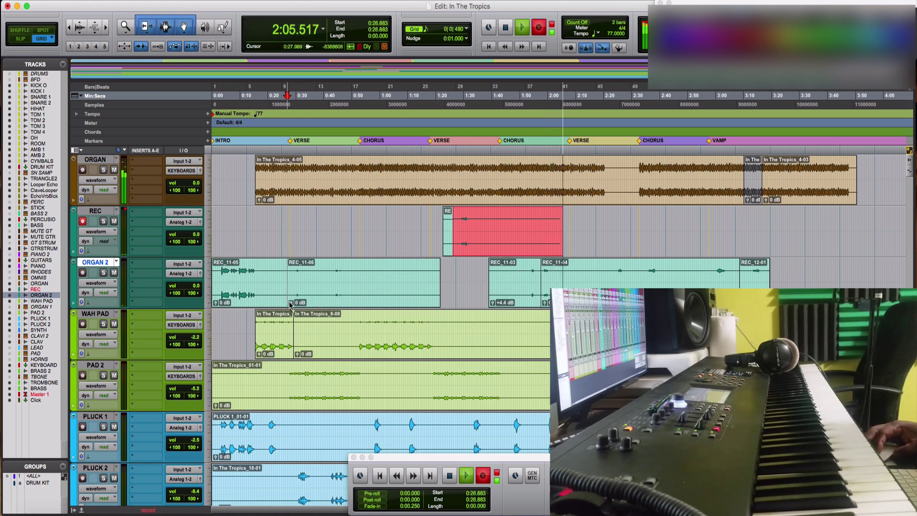
{"action": "left_click_drag", "start_coordinate": [290, 304], "coordinate": [292, 300]}
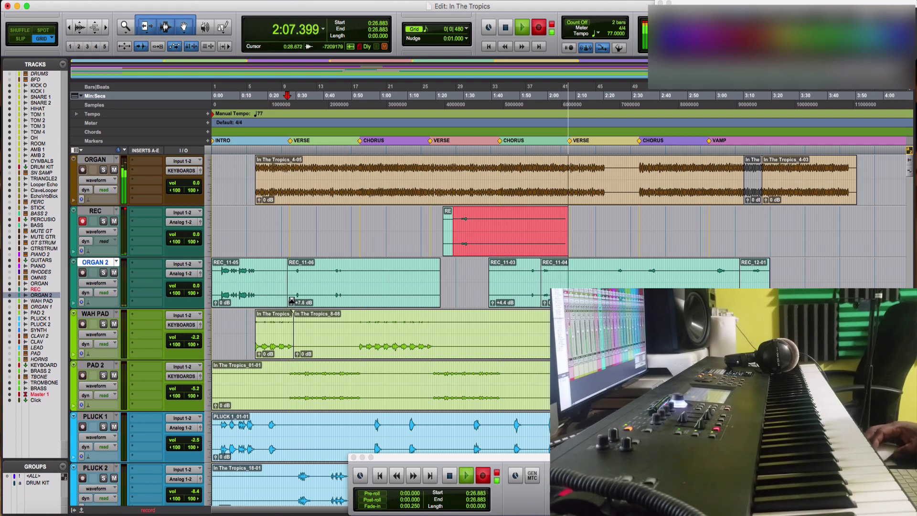
Stop the running REC take and play the song from 2:03.896 into the third verse to rehearse the part
{"action": "key", "text": "space"}
{"action": "left_click", "coordinate": [559, 271]}
{"action": "key", "text": "space"}
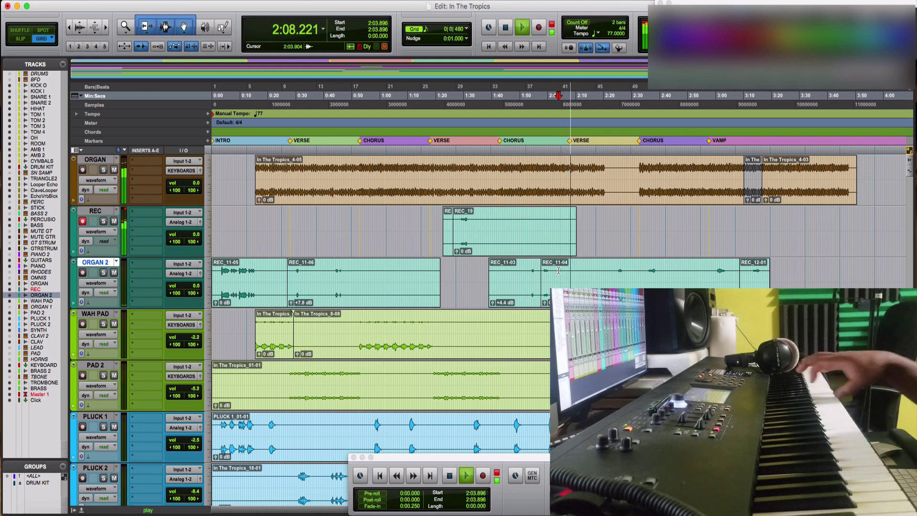
{"action": "key", "text": "space"}
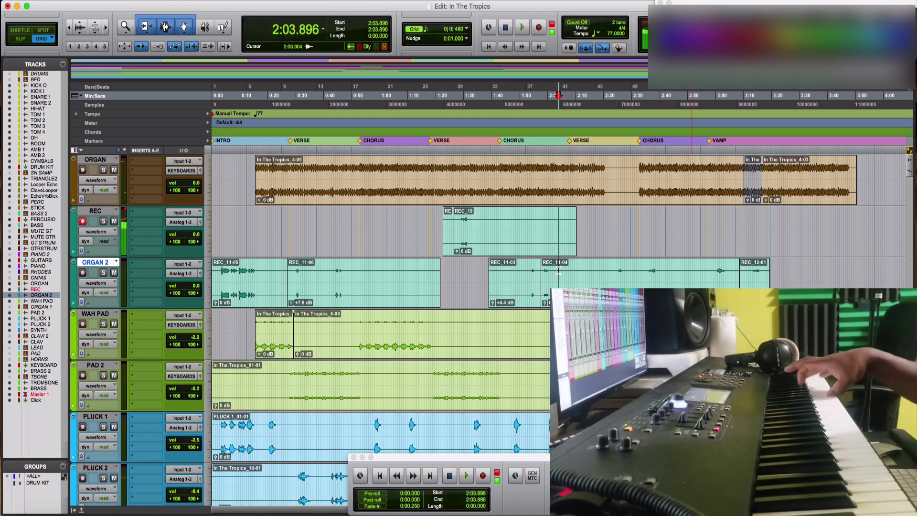
{"action": "key", "text": "space"}
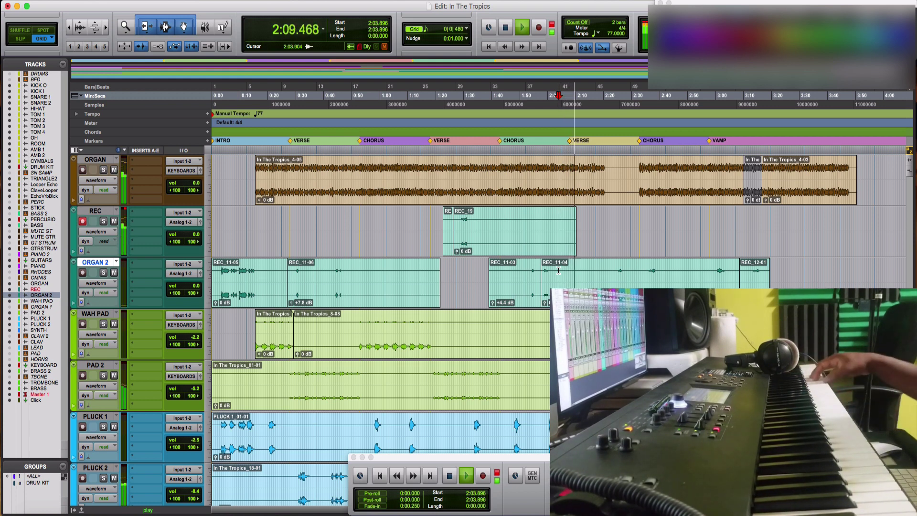
{"action": "key", "text": "space"}
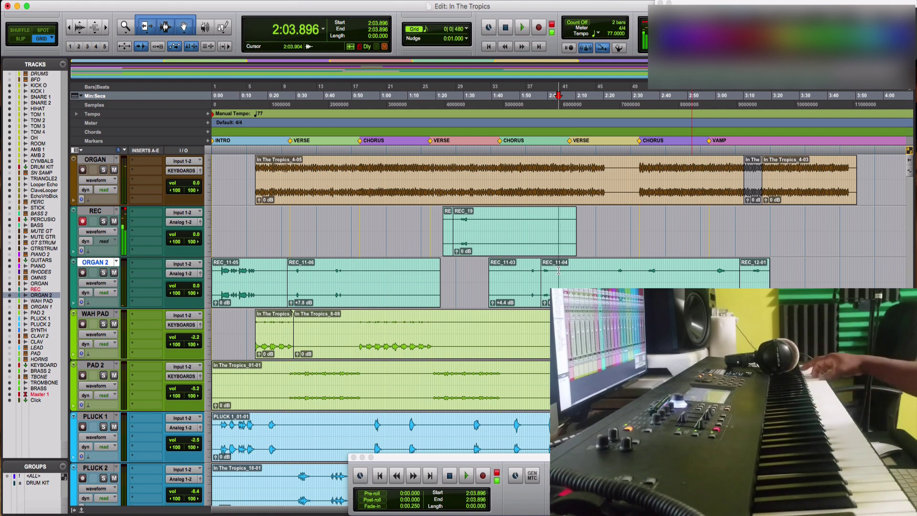
Record a short keyboard part on the REC track from 2:03.896 to 2:11.558 and move its clip onto ORGAN 2
{"action": "key", "text": "super+space"}
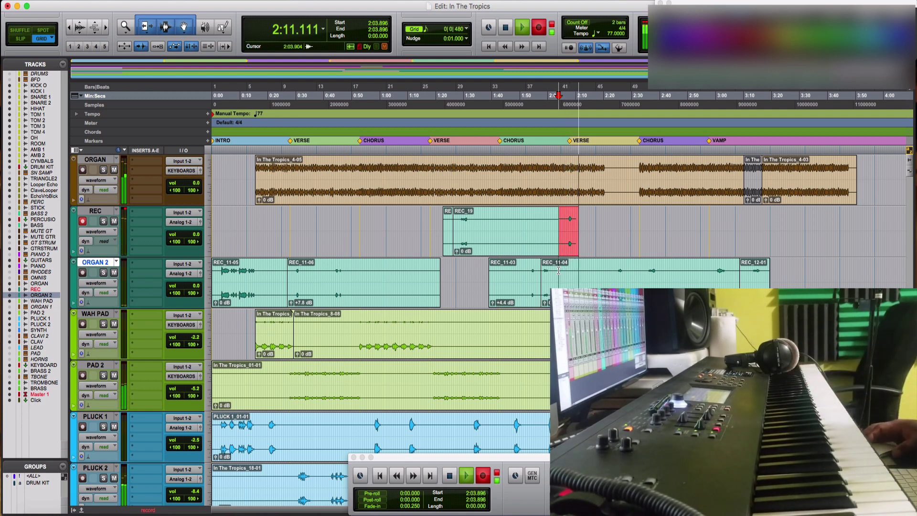
{"action": "key", "text": "space"}
{"action": "key", "text": "space"}
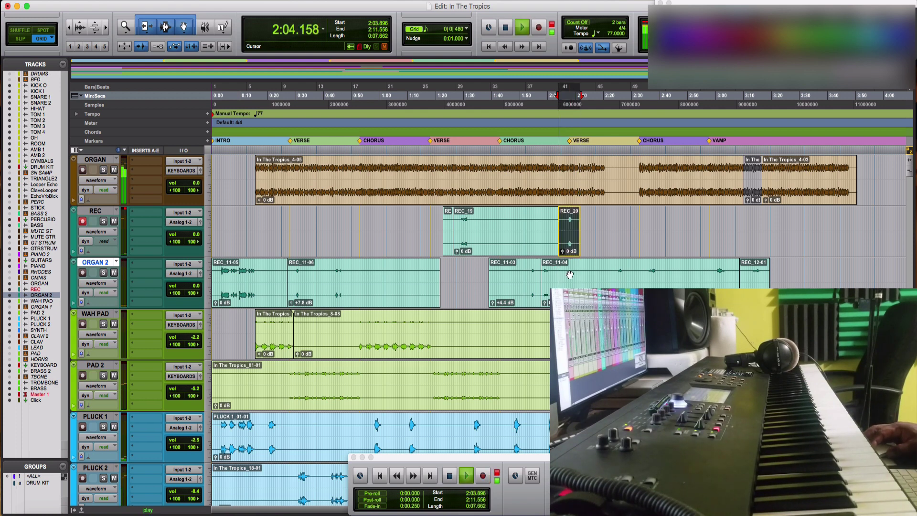
{"action": "left_click_drag", "start_coordinate": [571, 252], "coordinate": [569, 280]}
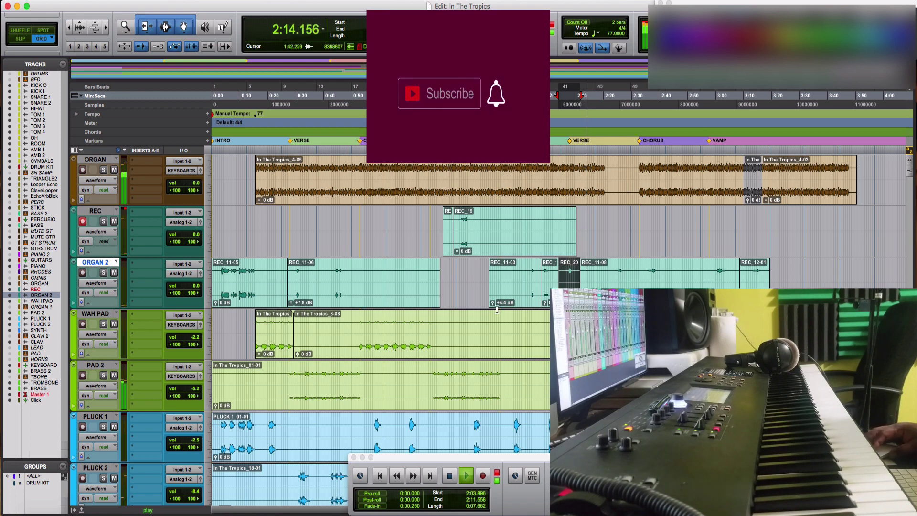
Split the long REC clip at 1:35.064 and move the part from 1:26.103 onto the ORGAN 2 track
{"action": "left_click", "coordinate": [478, 221]}
{"action": "key", "text": "super+e"}
{"action": "key", "text": "space"}
{"action": "left_click_drag", "start_coordinate": [462, 238], "coordinate": [467, 275]}
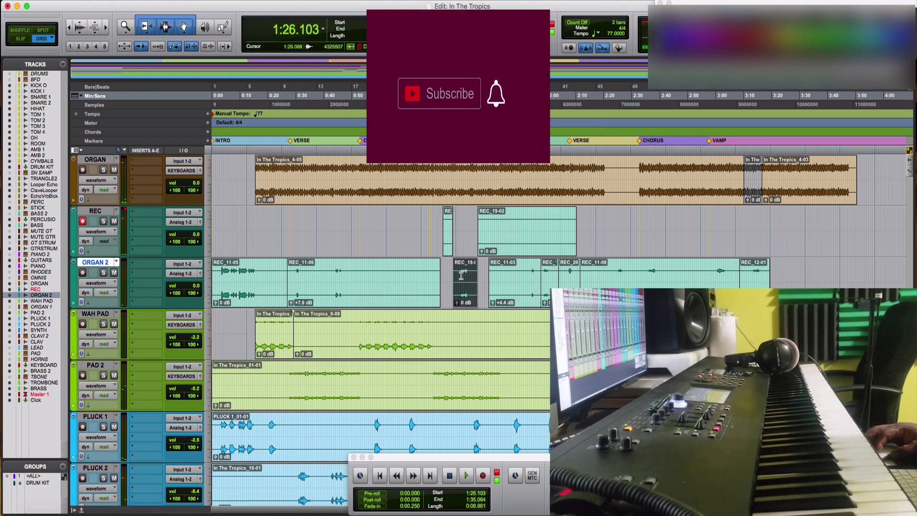
Play the song from 1:29.220 and raise the gain of the ORGAN 2 clip around the second CHORUS marker to +6.6 dB
{"action": "left_click", "coordinate": [461, 276]}
{"action": "key", "text": "space"}
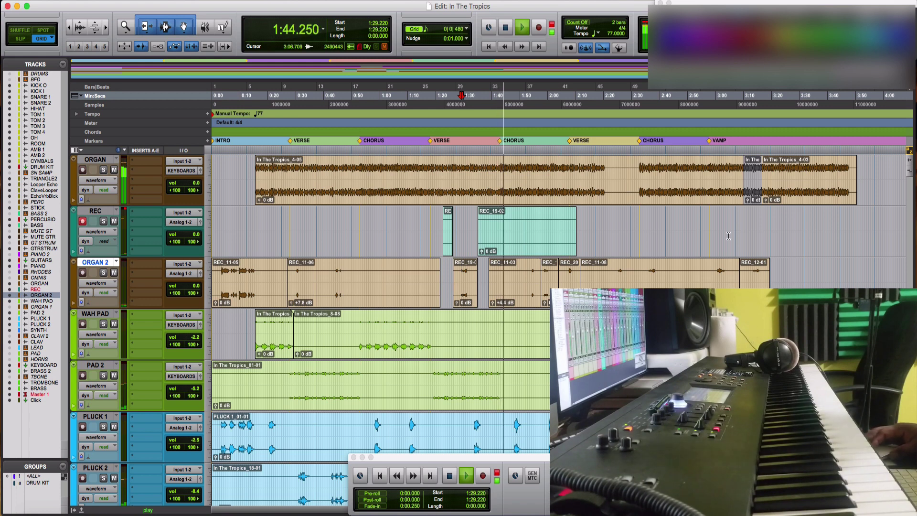
{"action": "left_click_drag", "start_coordinate": [494, 306], "coordinate": [495, 305]}
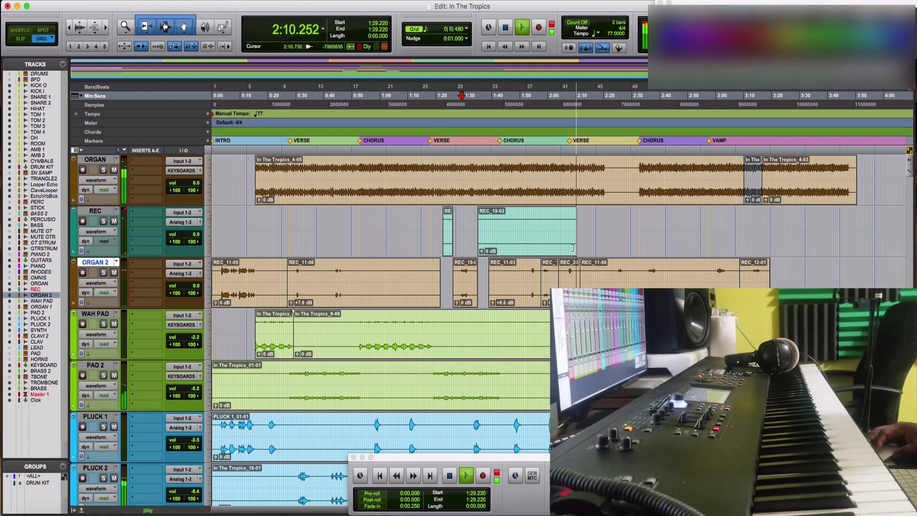
Play the song repeatedly from 2:06.623 through the third verse to rehearse the next keyboard part
{"action": "left_click", "coordinate": [565, 219]}
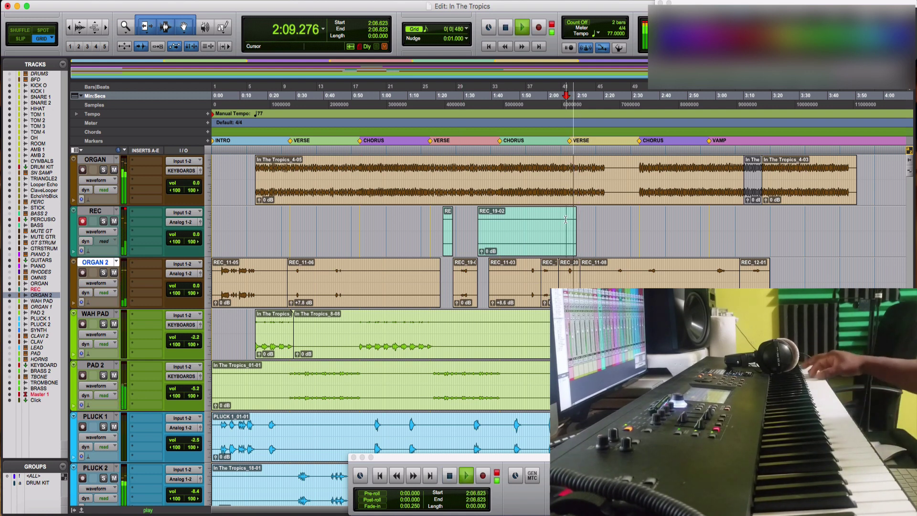
{"action": "key", "text": "space"}
{"action": "key", "text": "space"}
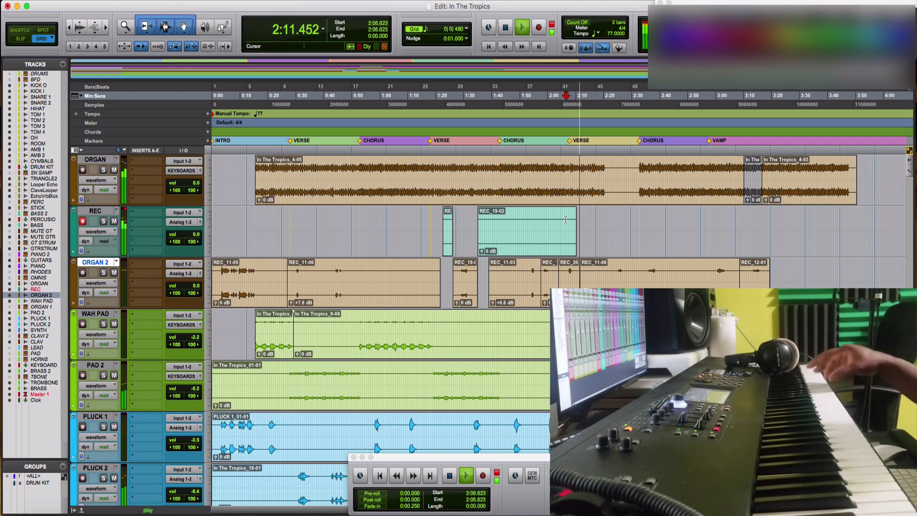
{"action": "key", "text": "space"}
{"action": "key", "text": "space"}
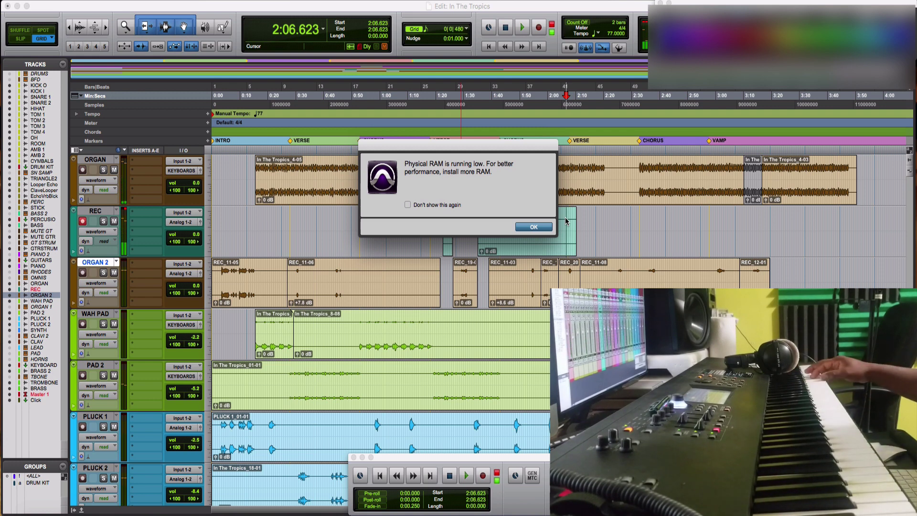
{"action": "key", "text": "space"}
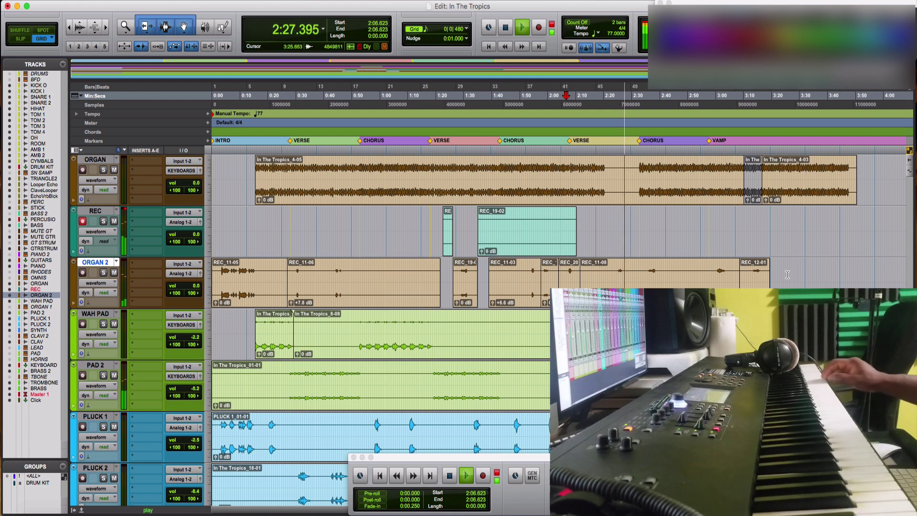
{"action": "key", "text": "space"}
{"action": "key", "text": "space"}
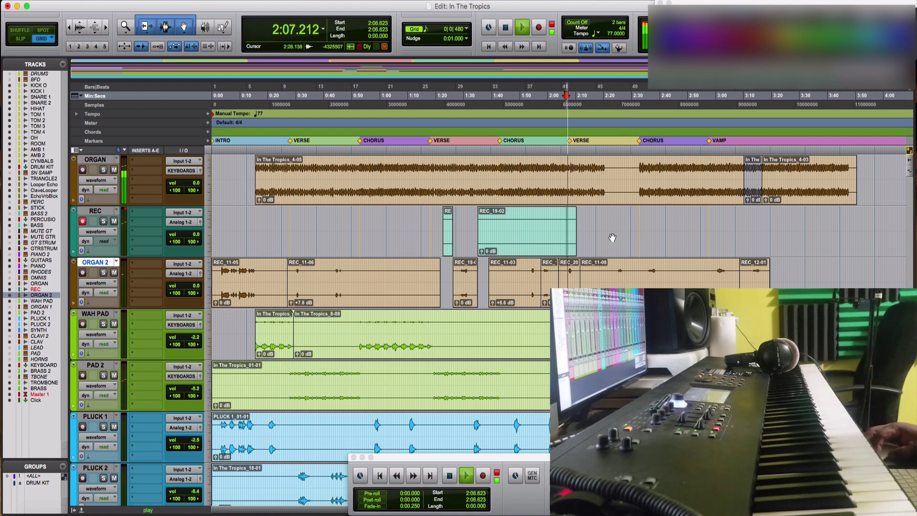
Play the song repeatedly from 2:18.311 to rehearse over the gap in the ORGAN track
{"action": "left_click_drag", "start_coordinate": [597, 221], "coordinate": [599, 221]}
{"action": "key", "text": "space"}
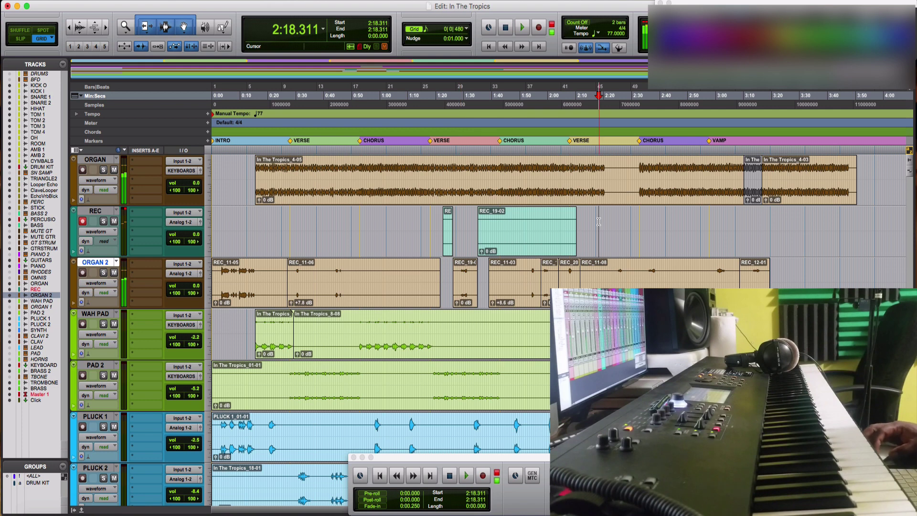
{"action": "key", "text": "space"}
{"action": "key", "text": "space"}
{"action": "key", "text": "space"}
{"action": "key", "text": "space"}
{"action": "key", "text": "space"}
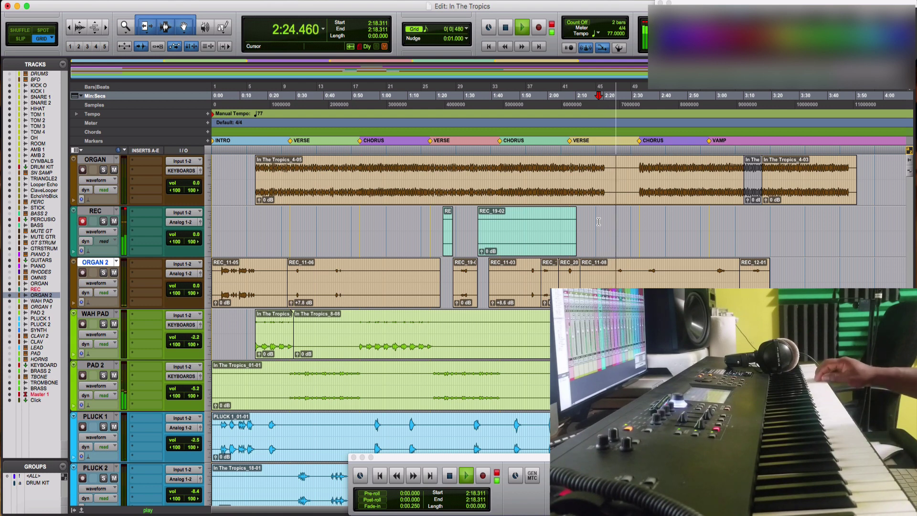
Continue rehearsing the keyboard part by replaying the passage from 2:18.311 up to the third CHORUS marker
{"action": "key", "text": "space"}
{"action": "key", "text": "space"}
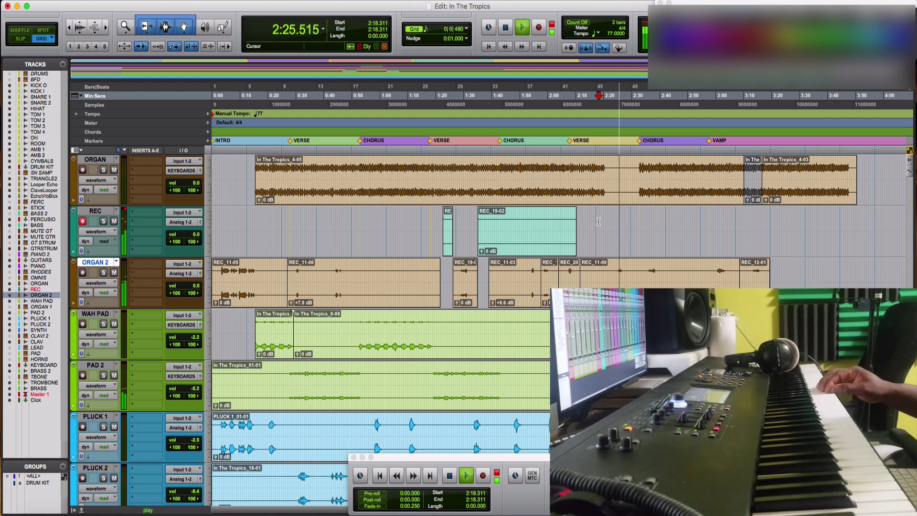
{"action": "key", "text": "space"}
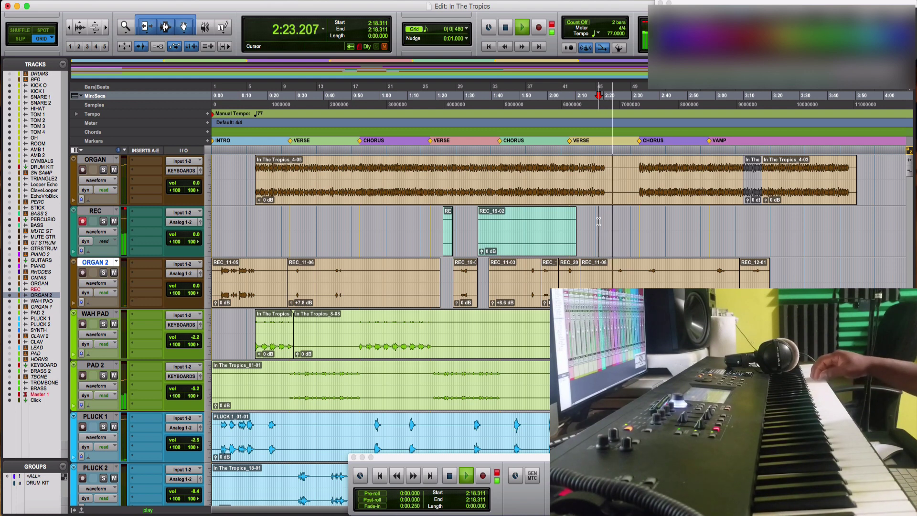
{"action": "key", "text": "space"}
{"action": "key", "text": "space"}
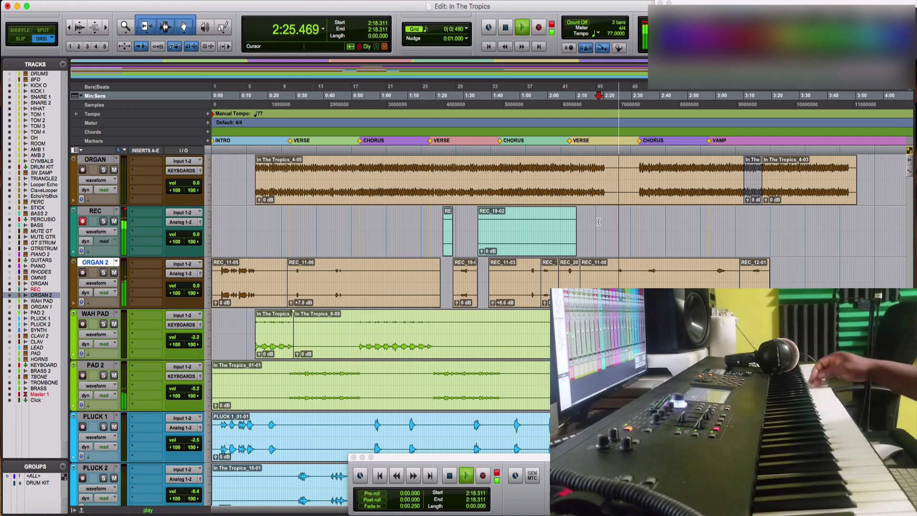
{"action": "key", "text": "space"}
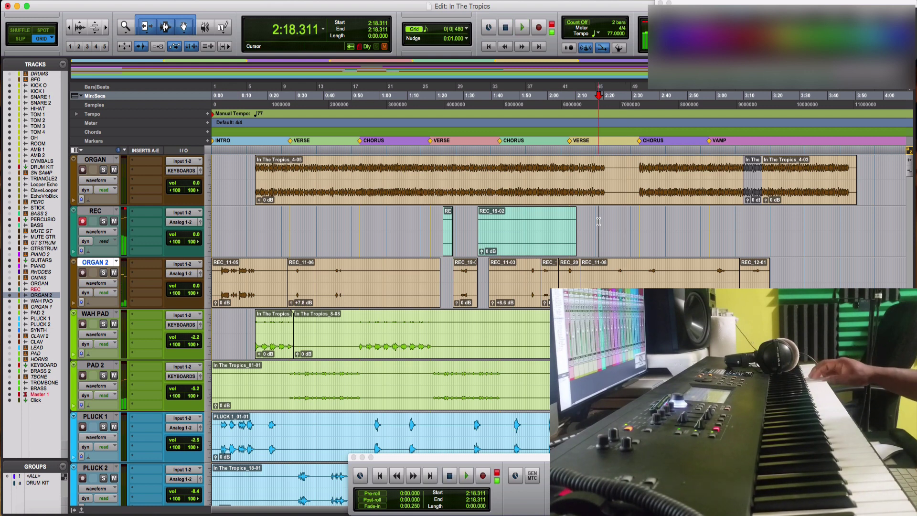
{"action": "key", "text": "space"}
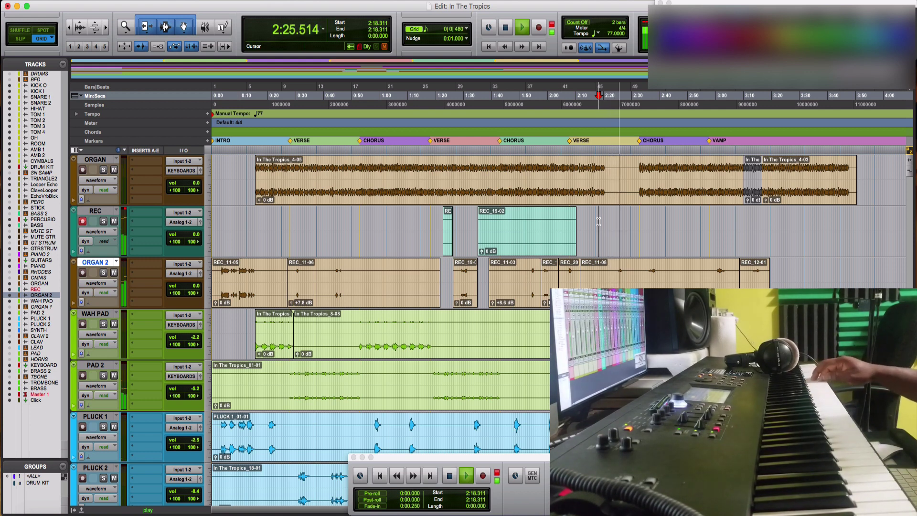
{"action": "key", "text": "space"}
{"action": "key", "text": "space"}
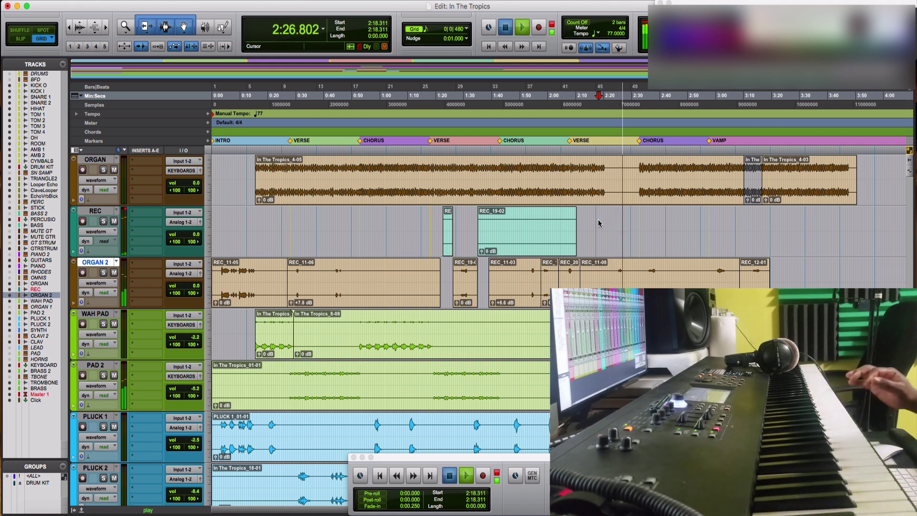
{"action": "key", "text": "space"}
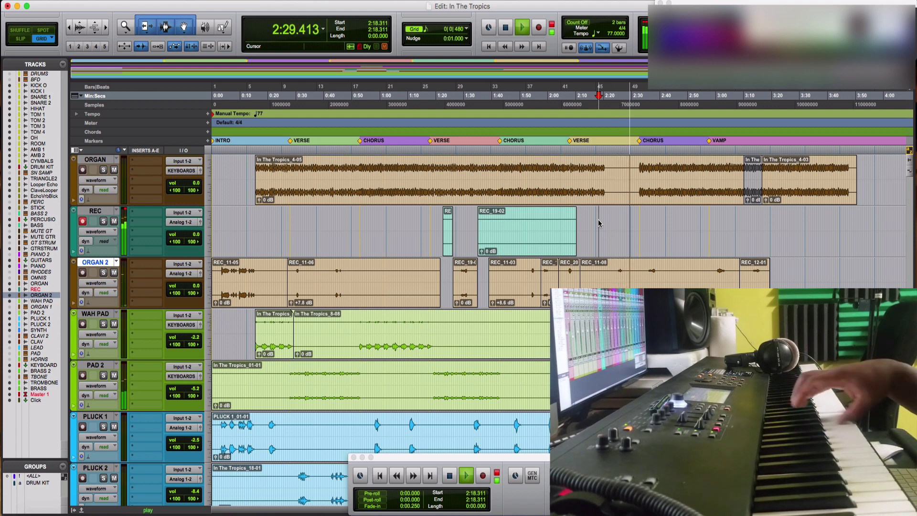
{"action": "key", "text": "space"}
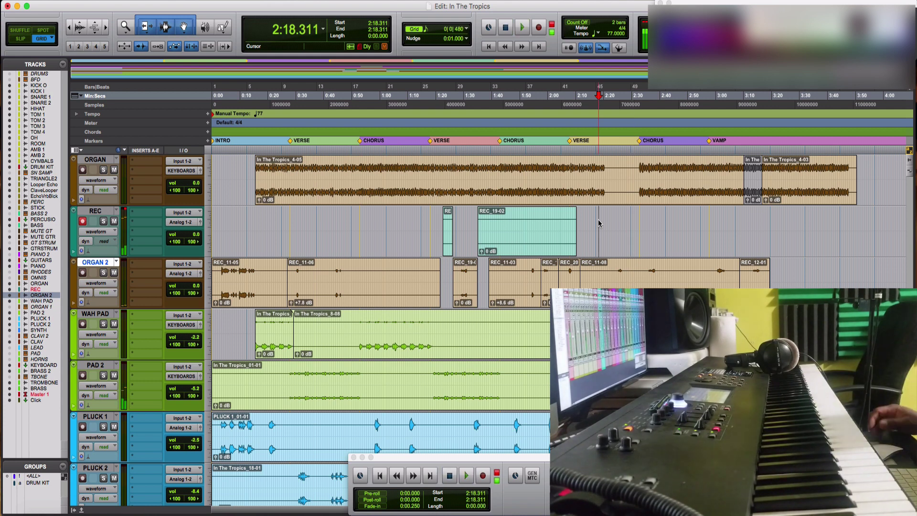
{"action": "key", "text": "space"}
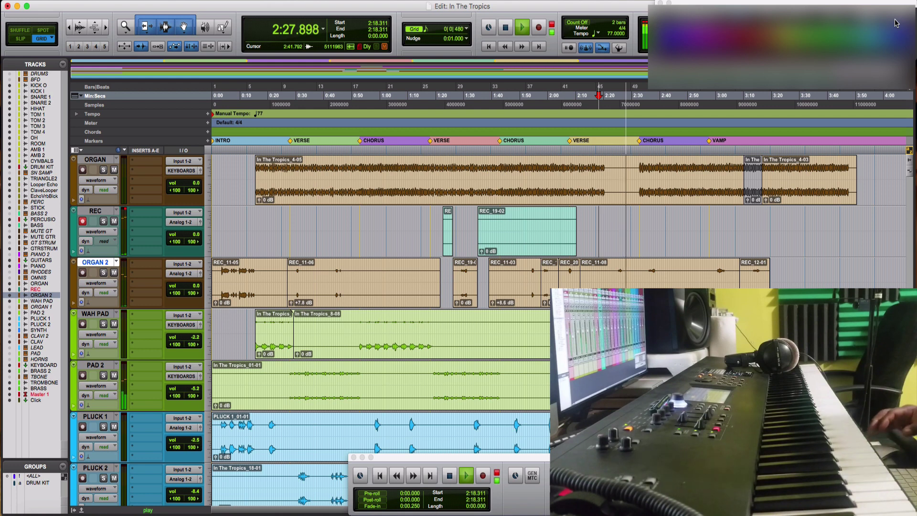
{"action": "key", "text": "space"}
{"action": "key", "text": "space"}
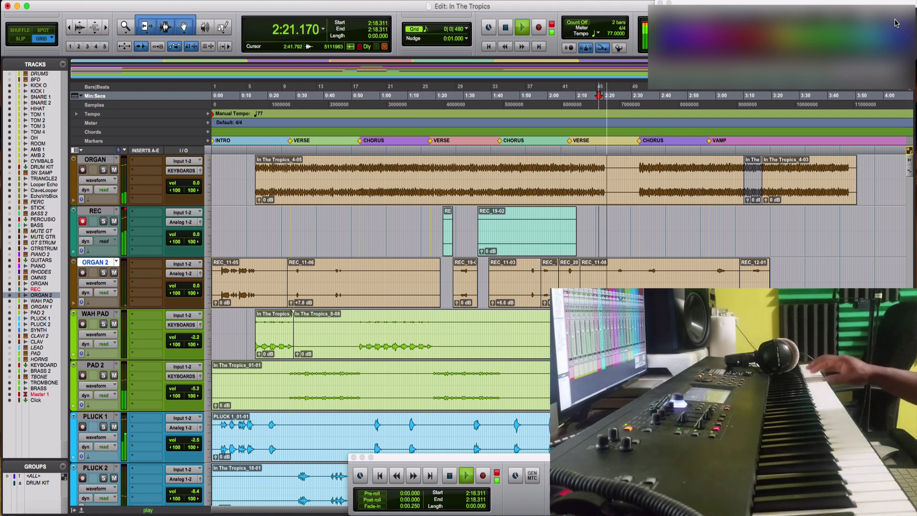
{"action": "key", "text": "space"}
{"action": "key", "text": "space"}
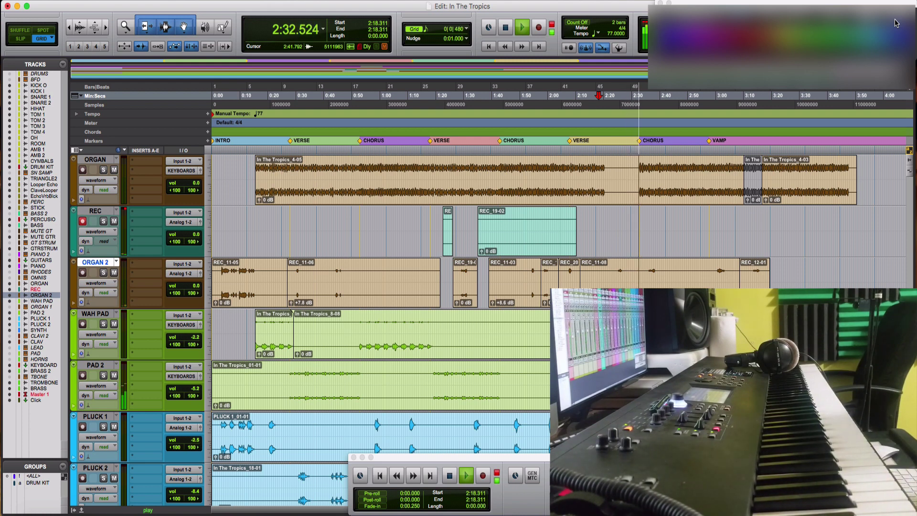
{"action": "key", "text": "space"}
Try a take recorded on the REC track from 2:18.311 in place on the ORGAN 2 track, and discard it
{"action": "key", "text": "super+space"}
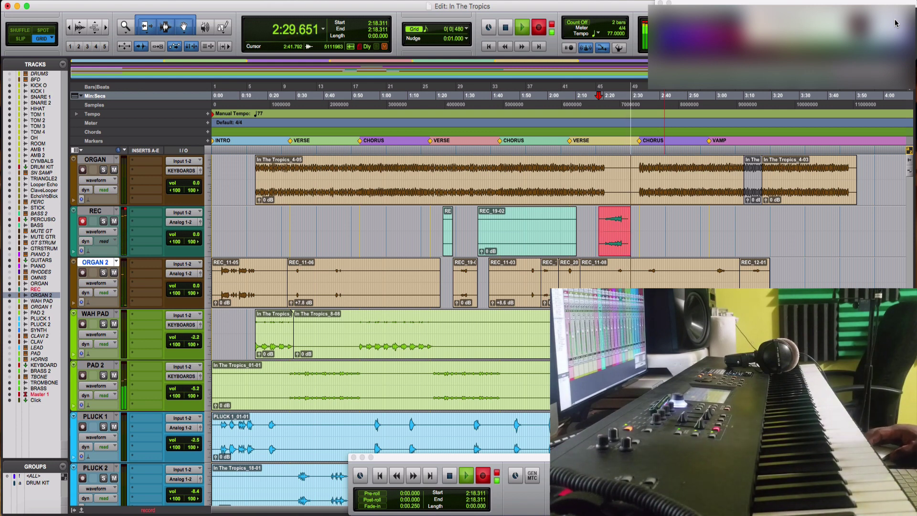
{"action": "key", "text": "space"}
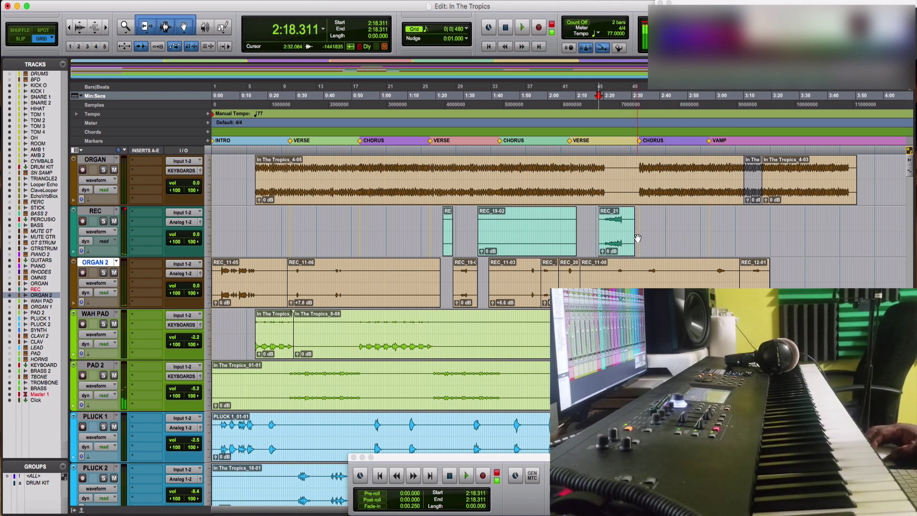
{"action": "left_click_drag", "start_coordinate": [619, 249], "coordinate": [615, 267]}
{"action": "key", "text": "space"}
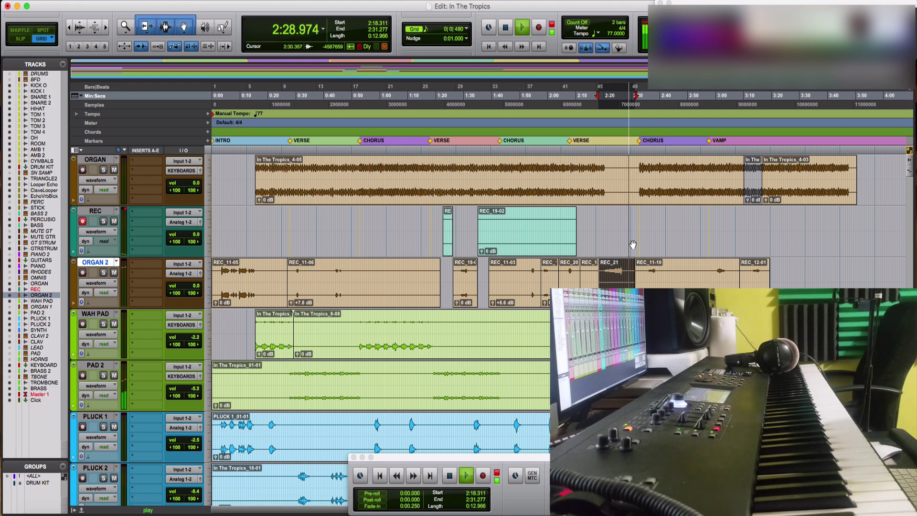
{"action": "left_click_drag", "start_coordinate": [633, 245], "coordinate": [631, 240]}
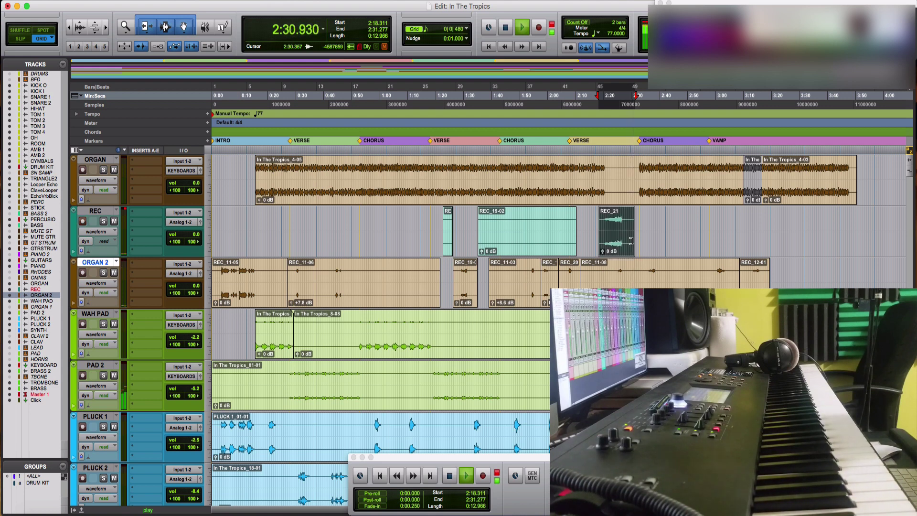
{"action": "key", "text": "Delete"}
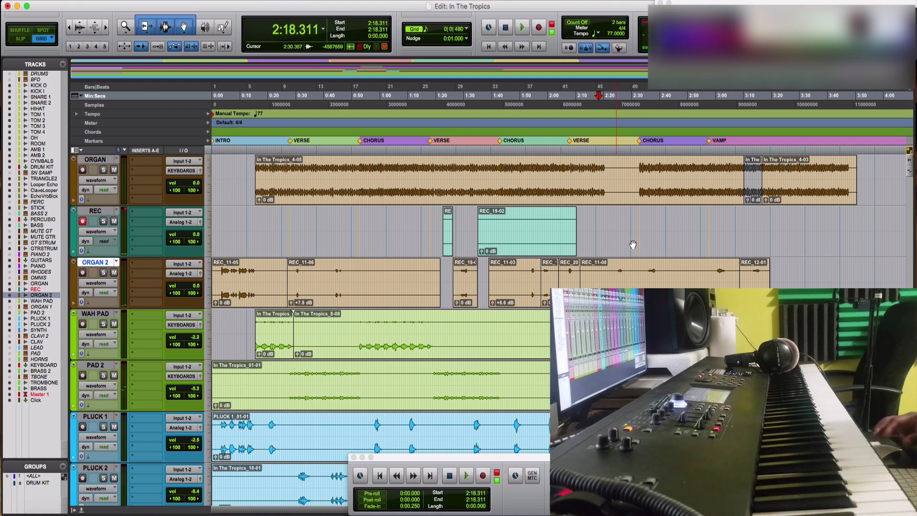
Replay the song from 2:18.311 and select the ORGAN 2 passage from 2:21.818 to 2:30.389 to check it
{"action": "key", "text": "space"}
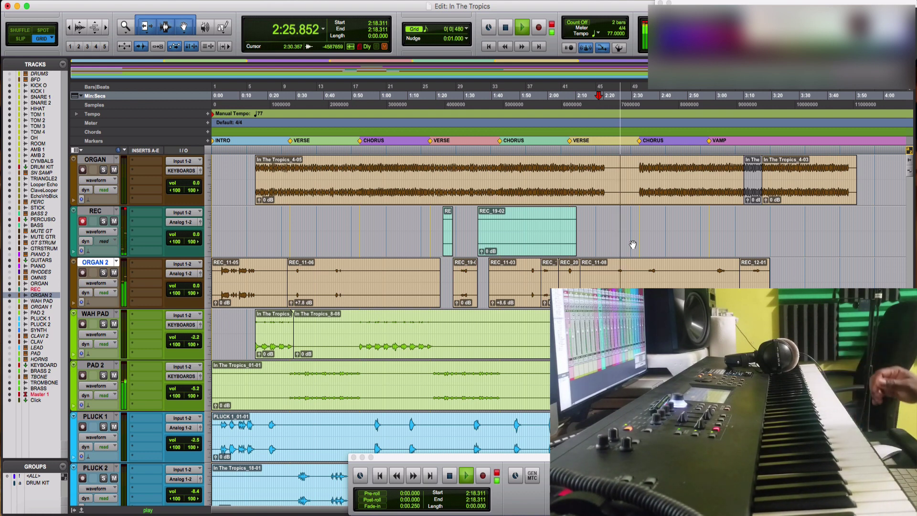
{"action": "key", "text": "space"}
{"action": "key", "text": "space"}
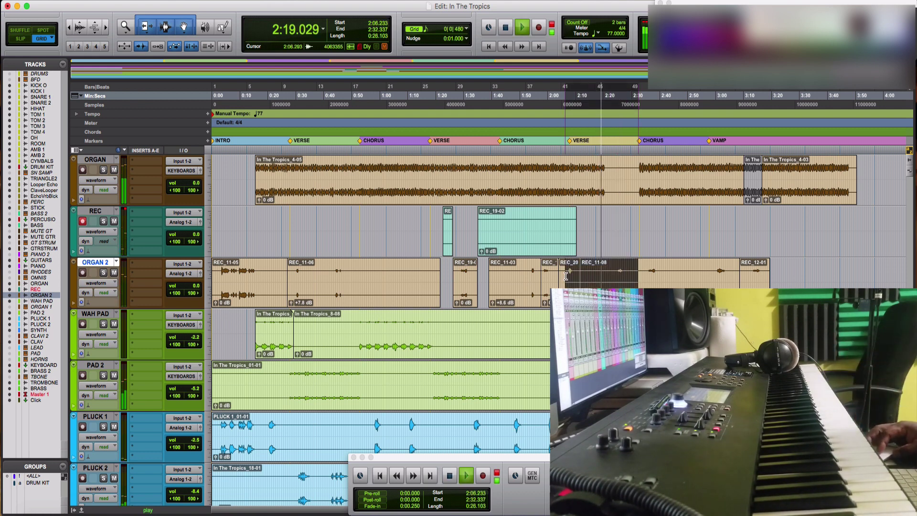
{"action": "left_click_drag", "start_coordinate": [637, 271], "coordinate": [567, 272]}
{"action": "left_click", "coordinate": [608, 273]}
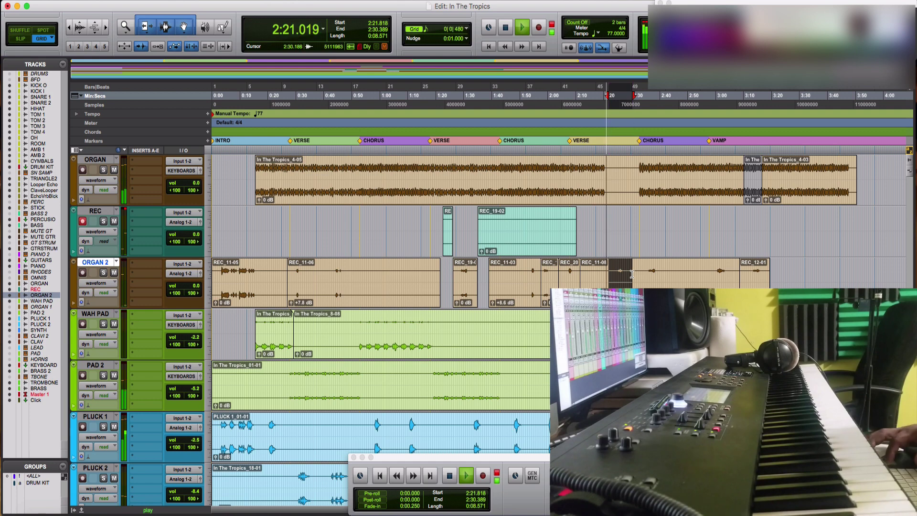
{"action": "scroll", "coordinate": [620, 272], "scroll_direction": "up", "scroll_amount": 5}
{"action": "scroll", "coordinate": [620, 272], "scroll_direction": "right", "scroll_amount": 2}
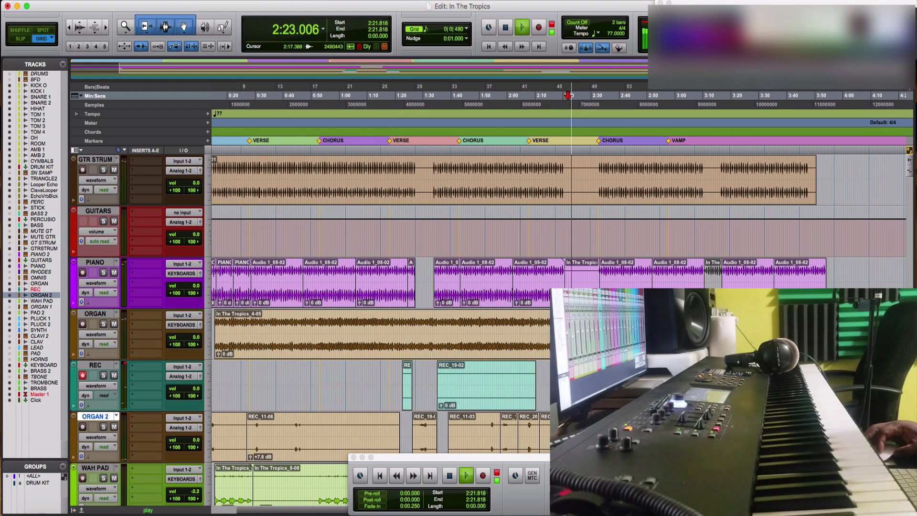
{"action": "key", "text": "space"}
Set the start position to 2:17.532 and record a keyboard take on the REC track
{"action": "left_click", "coordinate": [562, 272]}
{"action": "key", "text": "super+space"}
{"action": "scroll", "coordinate": [562, 273], "scroll_direction": "down", "scroll_amount": 5}
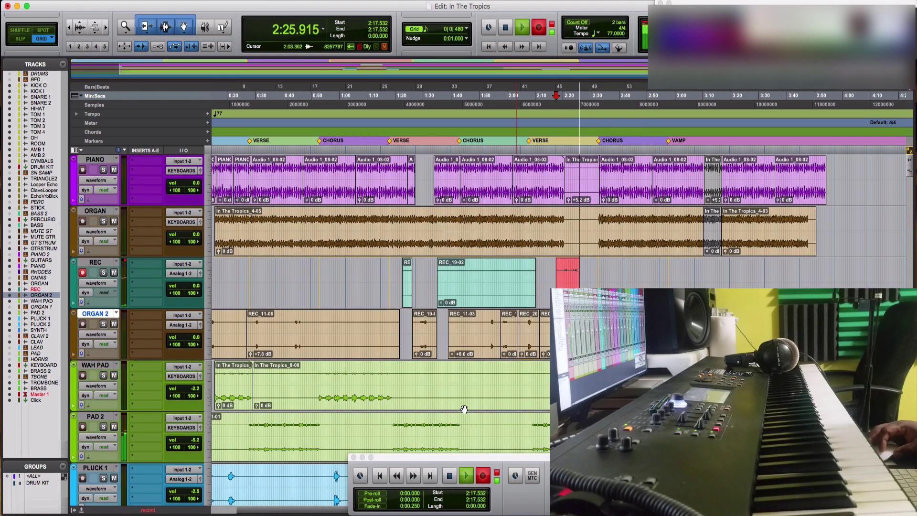
{"action": "scroll", "coordinate": [461, 407], "scroll_direction": "up", "scroll_amount": 3}
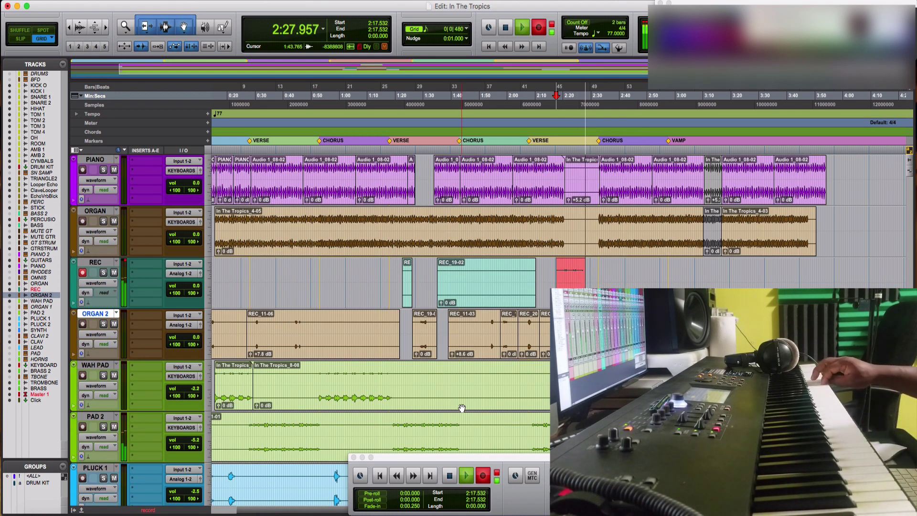
{"action": "key", "text": "space"}
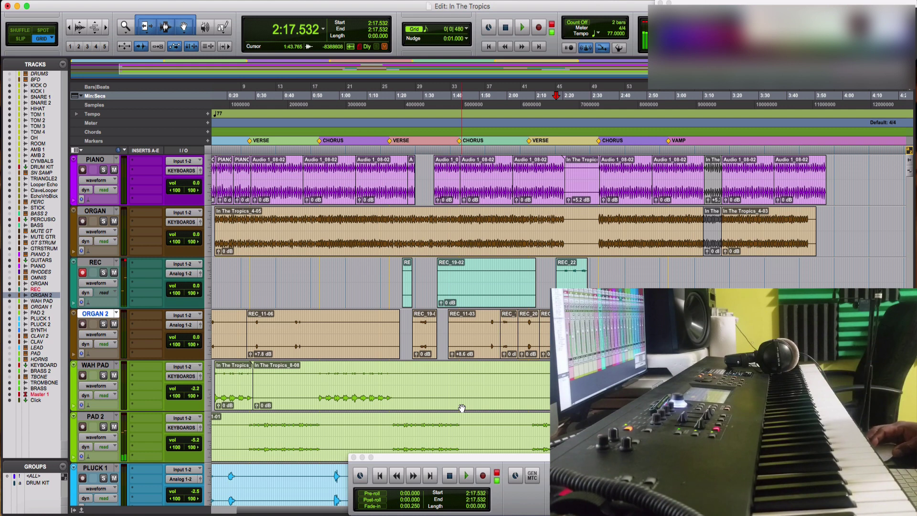
Record another REC take from 2:17.532, remove it, and replay the passage
{"action": "key", "text": "super+space"}
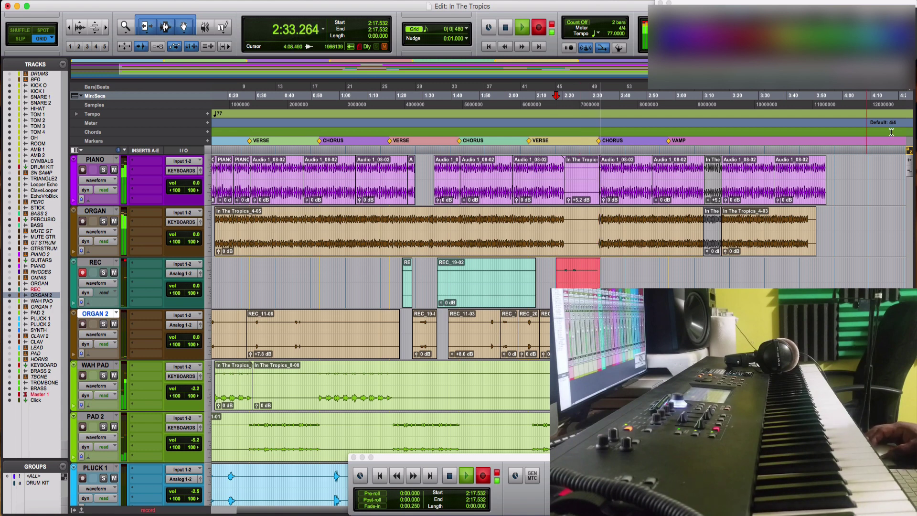
{"action": "key", "text": "space"}
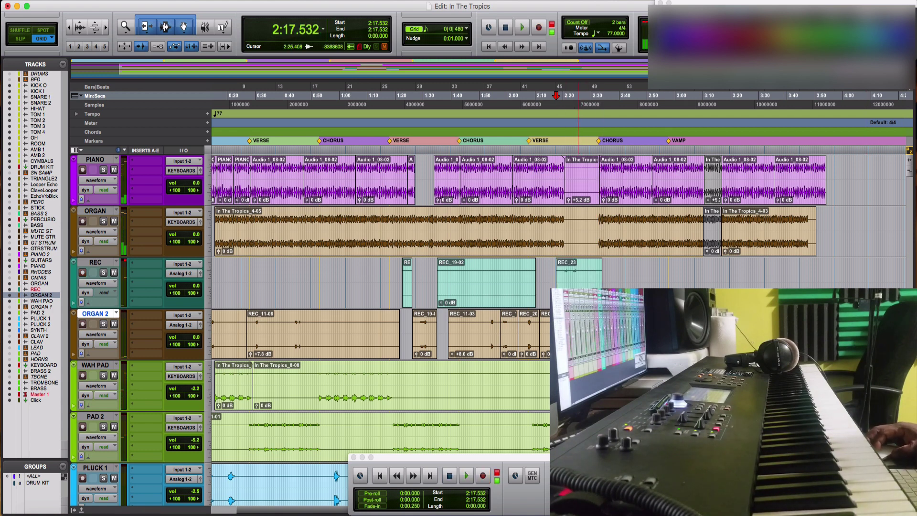
{"action": "key", "text": "space"}
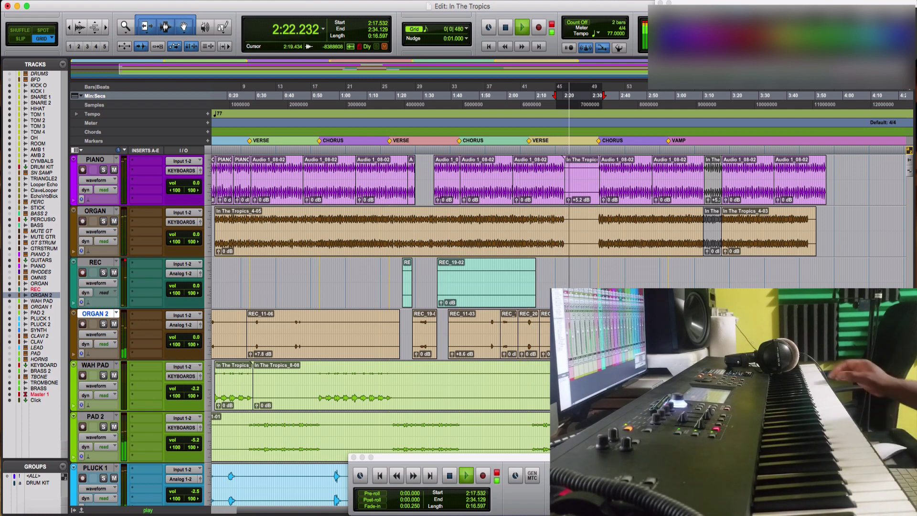
{"action": "key", "text": "space"}
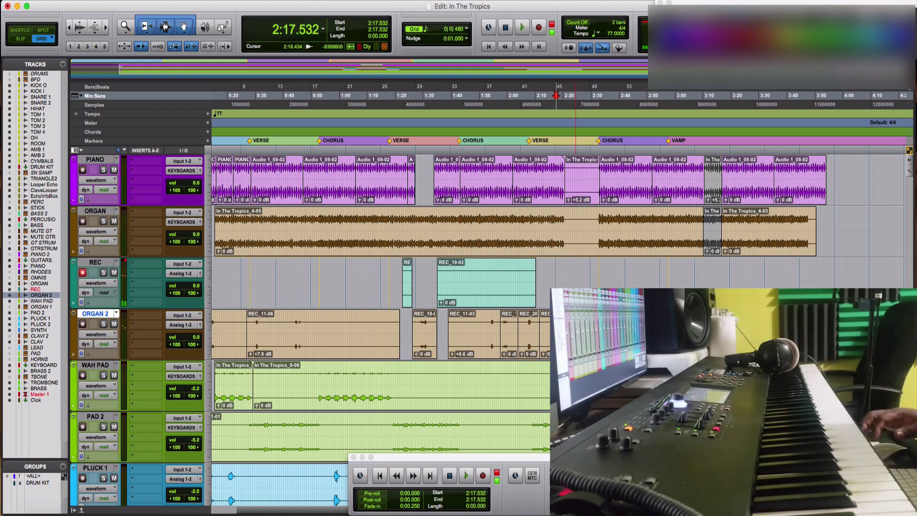
Re-record the part on the REC track from 2:17.532 and place the take of about 11.5 seconds on ORGAN 2
{"action": "key", "text": "F12"}
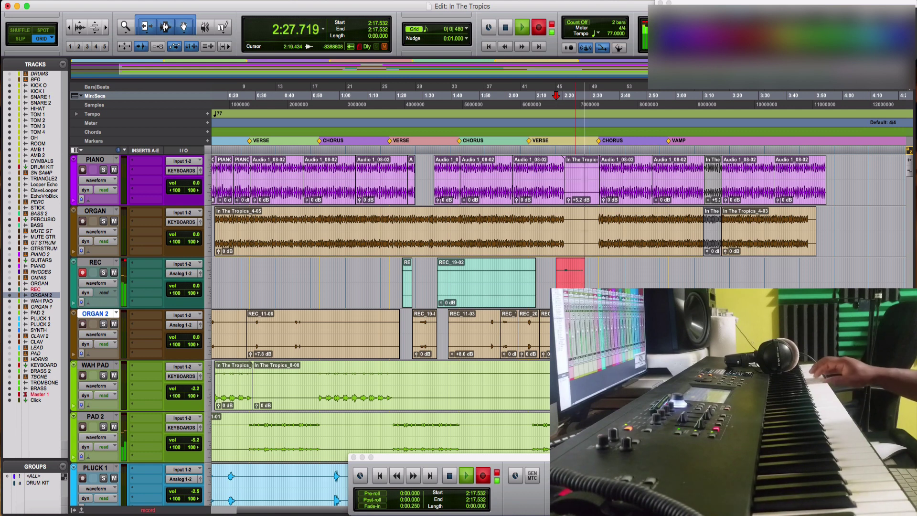
{"action": "key", "text": "space"}
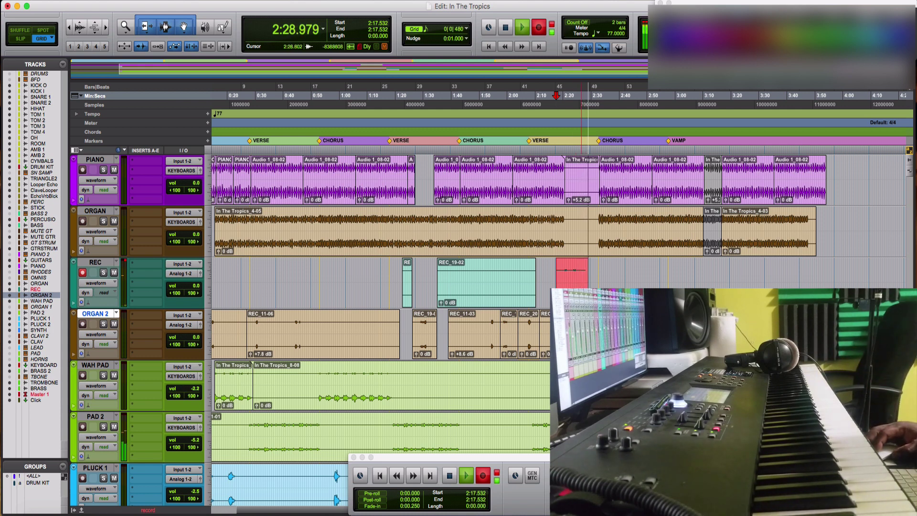
{"action": "key", "text": "space"}
{"action": "key", "text": "super+z"}
{"action": "key", "text": "space"}
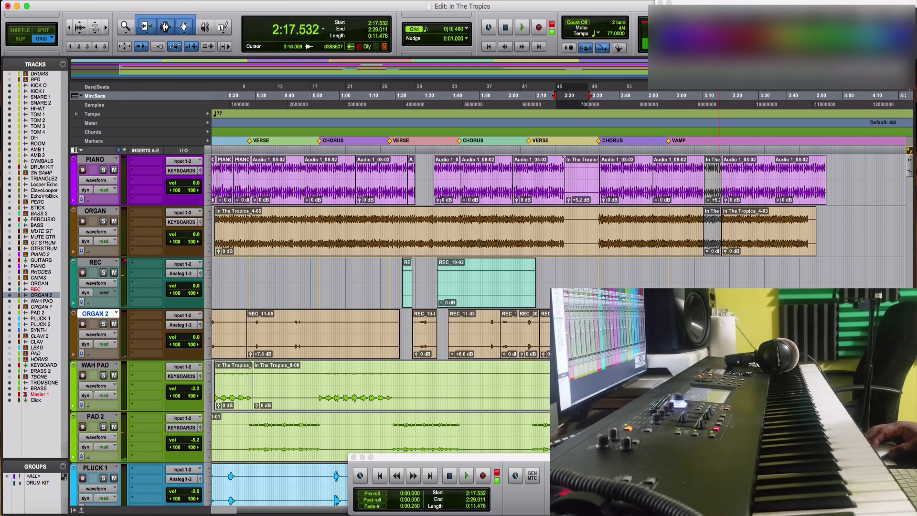
Play the VAMP section from 3:18.701 and record a keyboard take on the REC track from 3:34.285
{"action": "left_click_drag", "start_coordinate": [698, 334], "coordinate": [726, 334]}
{"action": "left_click", "coordinate": [727, 334]}
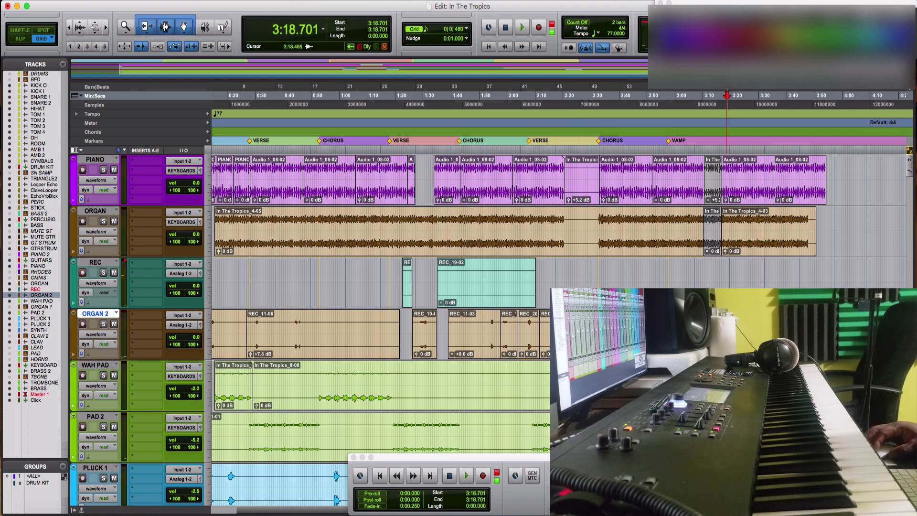
{"action": "key", "text": "space"}
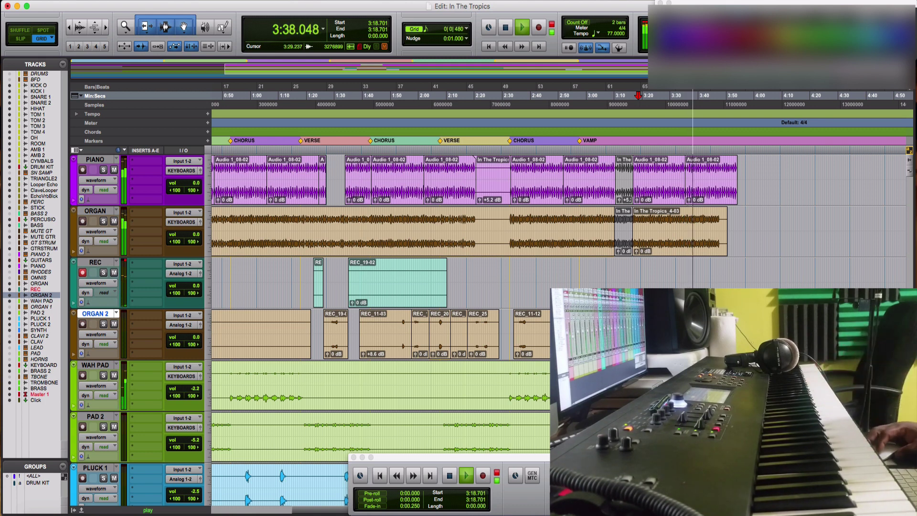
{"action": "key", "text": "space"}
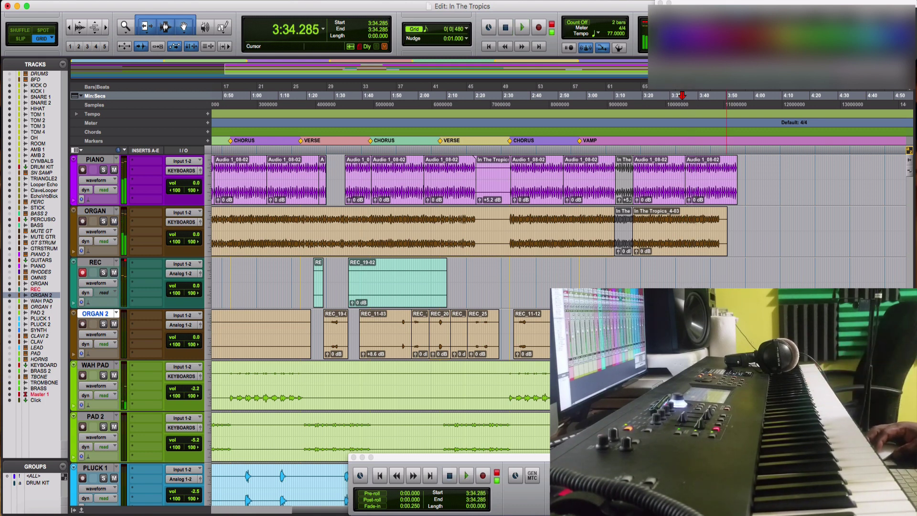
{"action": "key", "text": "super+space"}
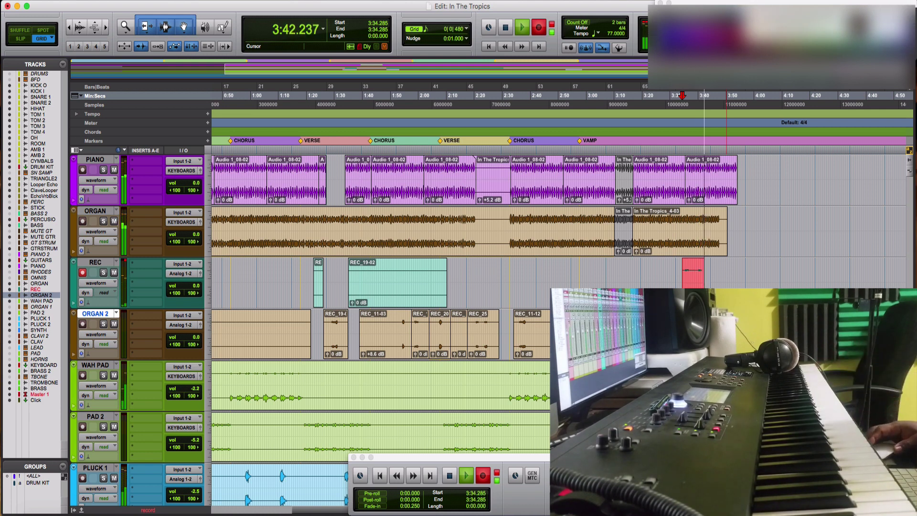
{"action": "key", "text": "space"}
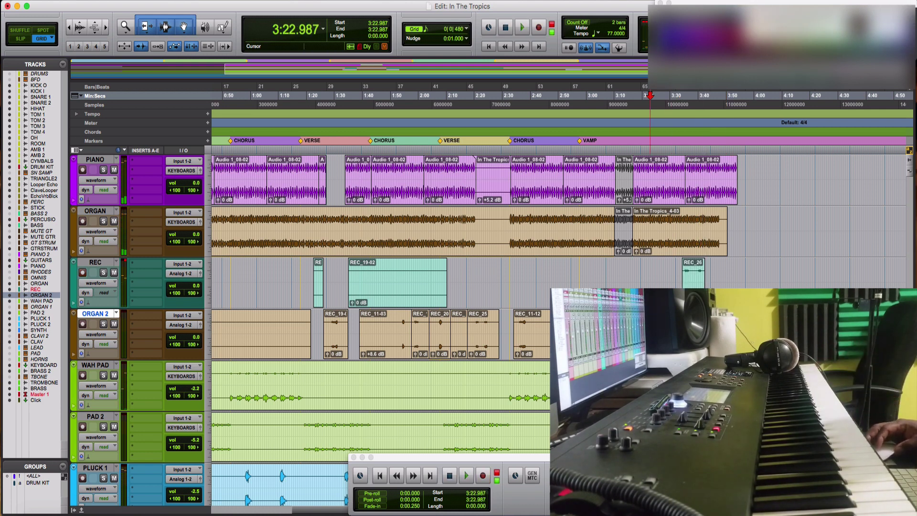
Record a keyboard take of about 22 seconds on the REC track from 3:22.987, place it on ORGAN 2, and replay it
{"action": "key", "text": "super+space"}
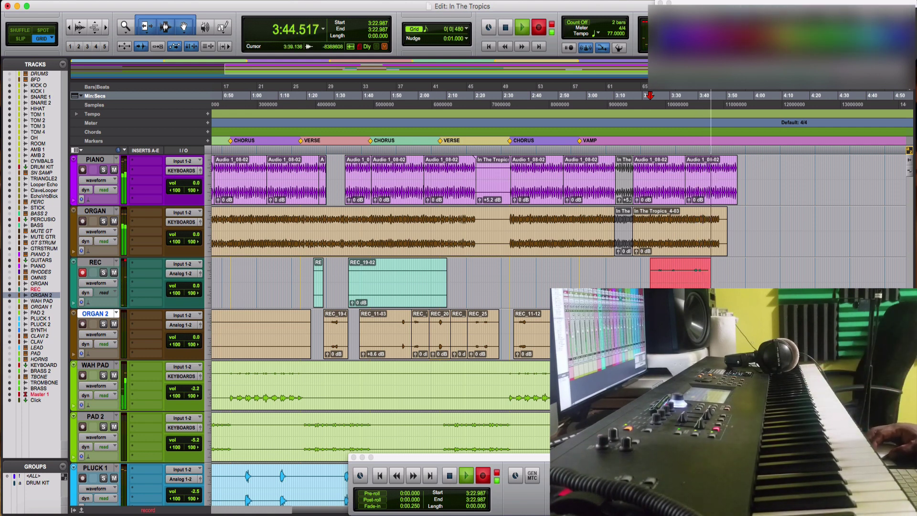
{"action": "key", "text": "space"}
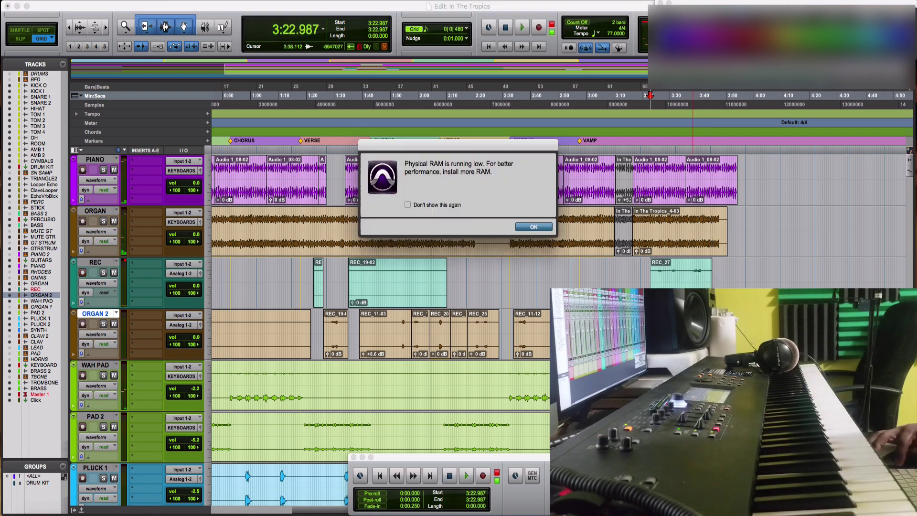
{"action": "key", "text": "Return"}
{"action": "key", "text": "ctrl+z"}
{"action": "key", "text": "space"}
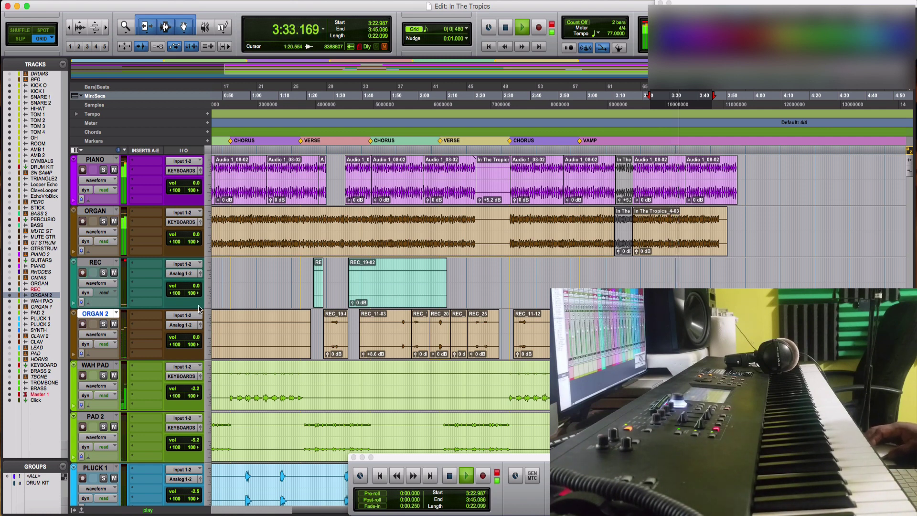
Delete the leftover clips from the REC track and move the ORGAN 2 track above REC
{"action": "left_click", "coordinate": [387, 294]}
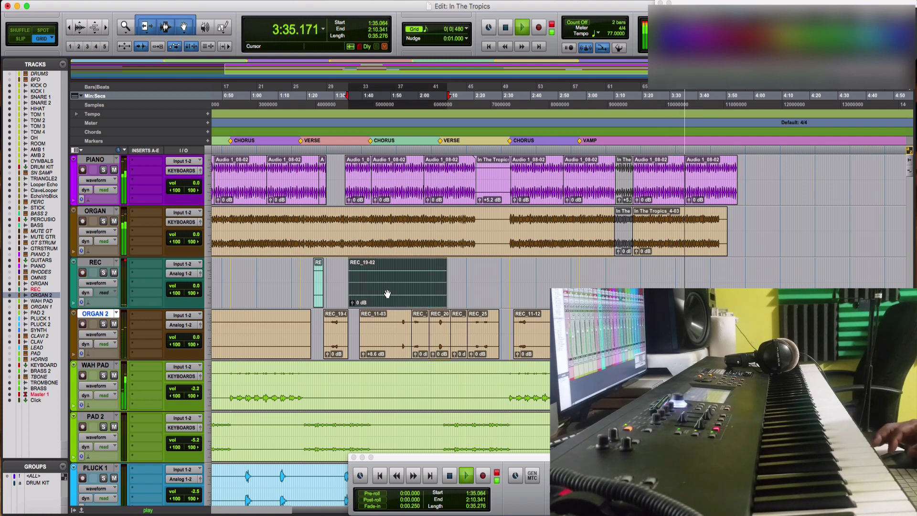
{"action": "key", "text": "super+z"}
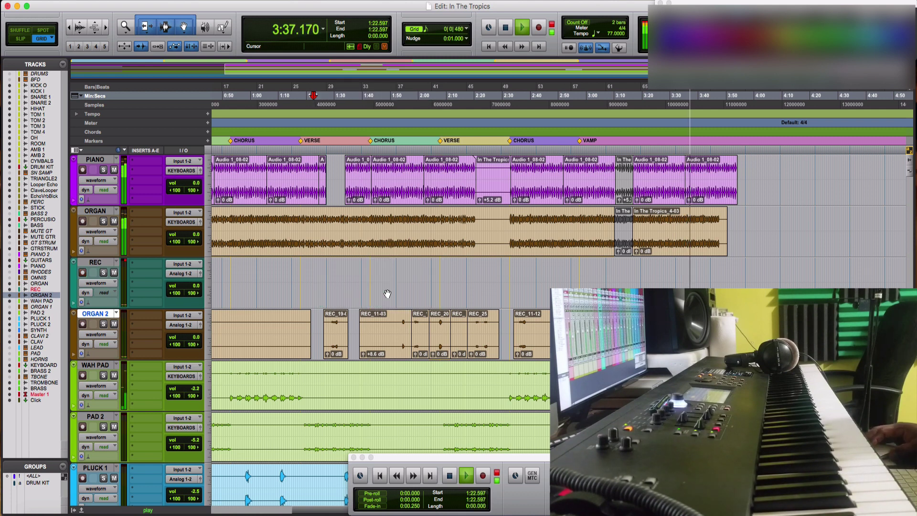
{"action": "left_click_drag", "start_coordinate": [95, 313], "coordinate": [114, 268]}
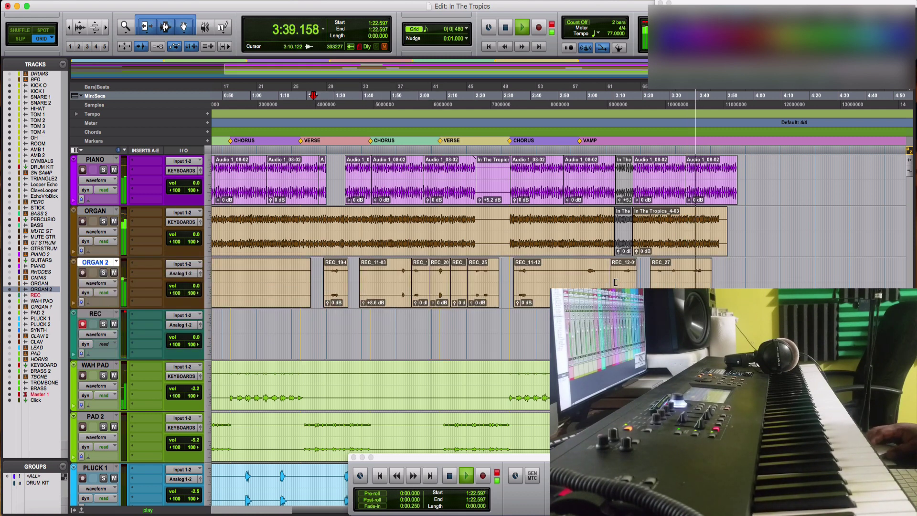
Return to the beginning of the song and play back the start of the INTRO
{"action": "key", "text": "super+a"}
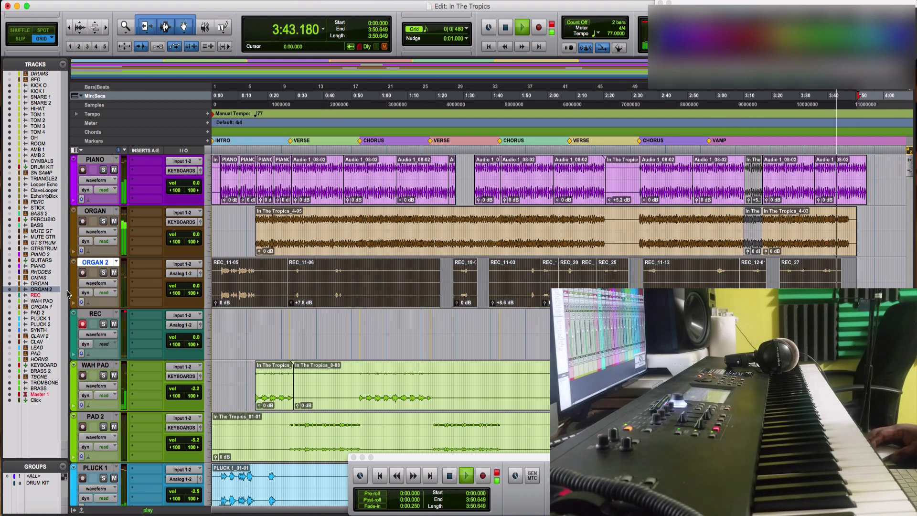
{"action": "key", "text": "Return"}
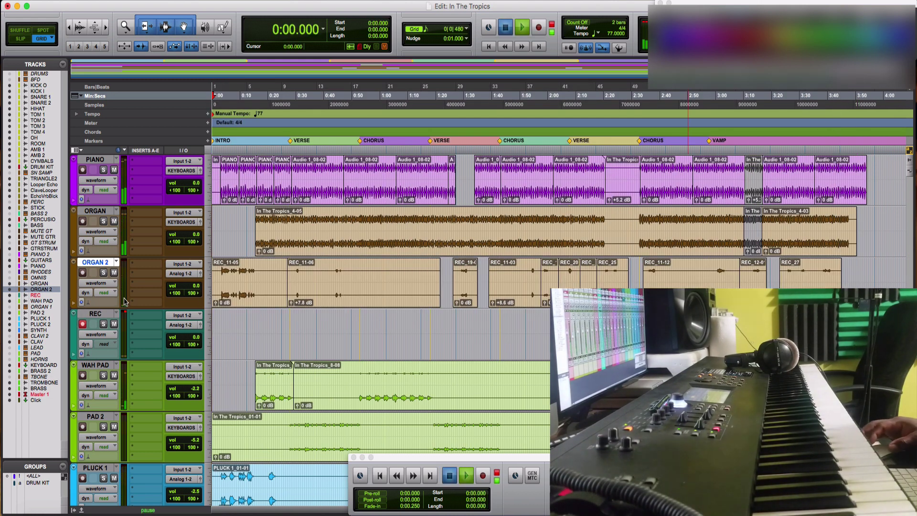
{"action": "key", "text": "space"}
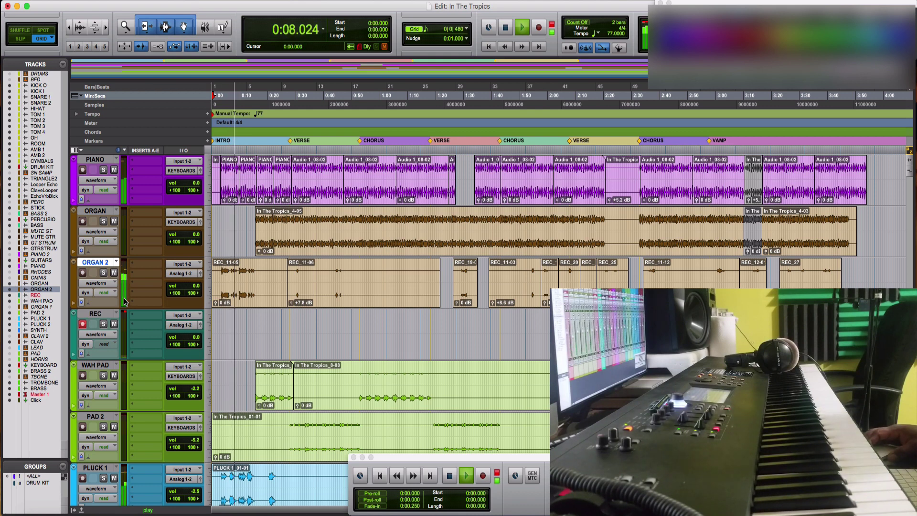
{"action": "key", "text": "space"}
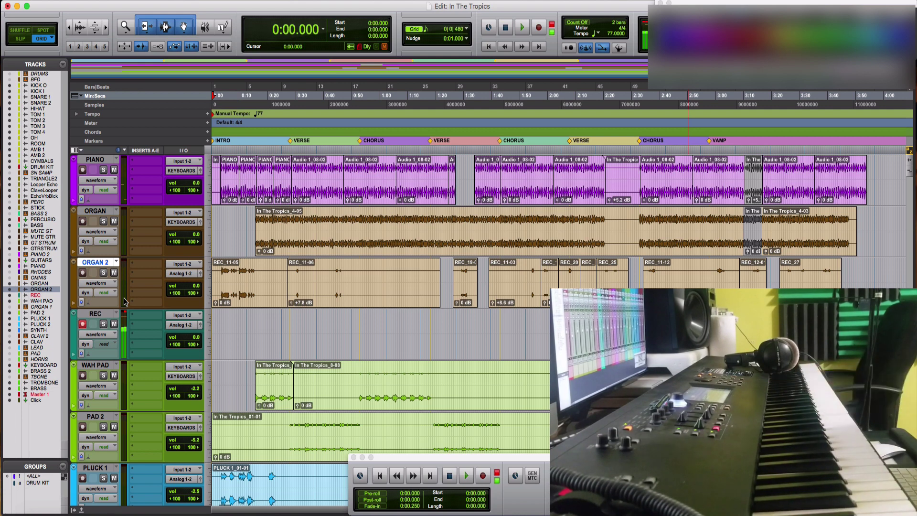
Record a short keyboard take on REC from 0:00.000 and mute the REC_11-05 clip in the ORGAN 2 intro
{"action": "key", "text": "super+space"}
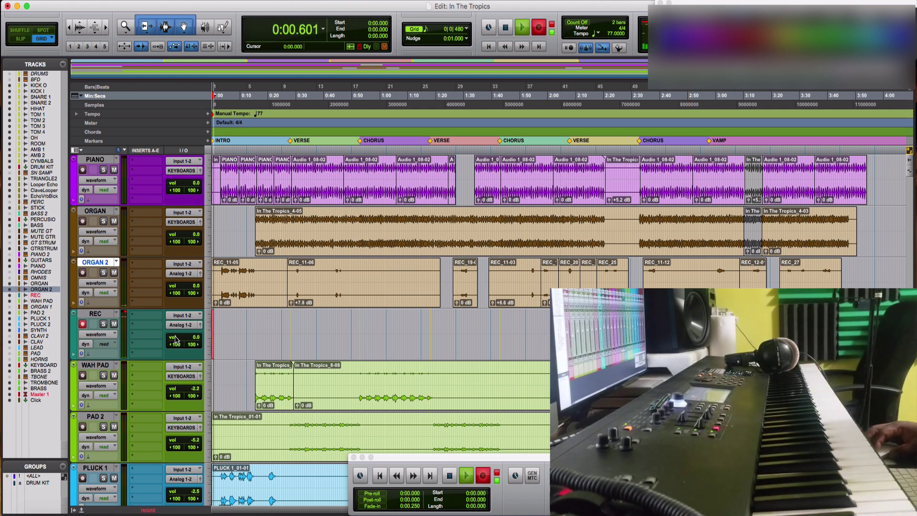
{"action": "left_click", "coordinate": [249, 301]}
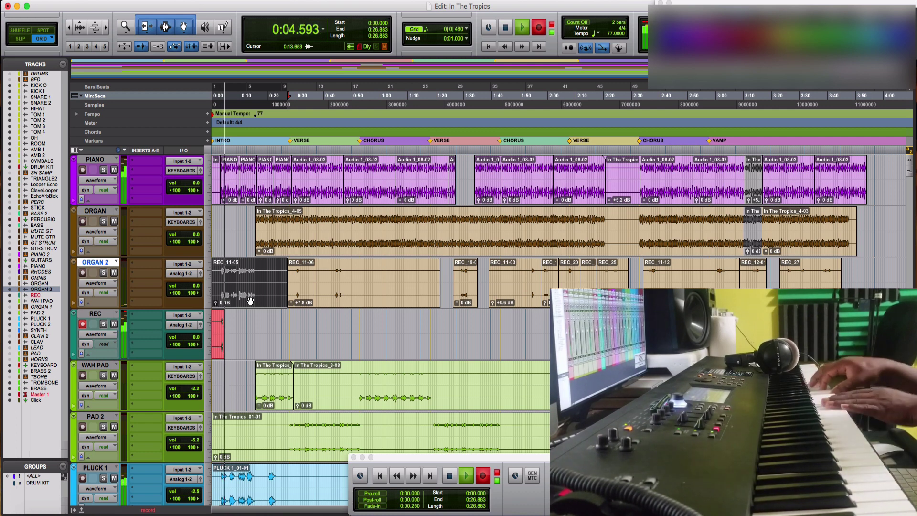
{"action": "key", "text": "space"}
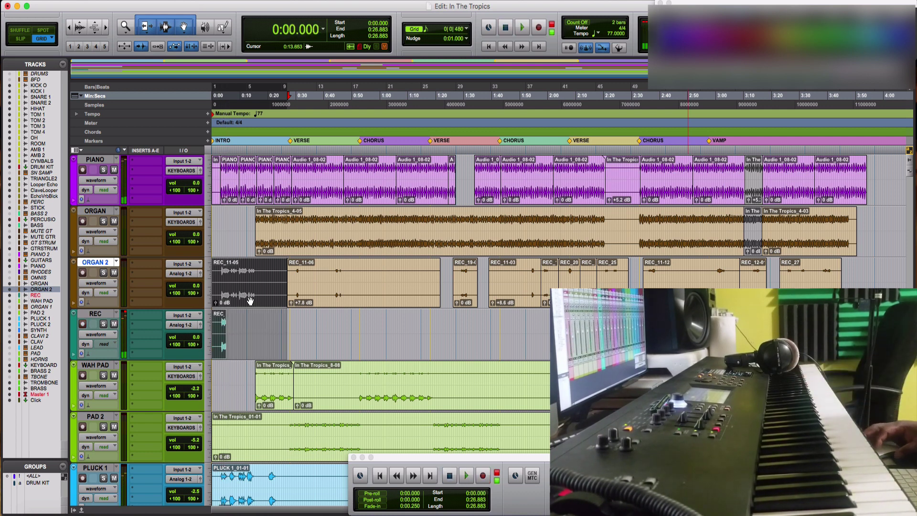
{"action": "key", "text": "Return"}
Try several keyboard takes of the intro part on the REC track from 0:00.000
{"action": "key", "text": "super+space"}
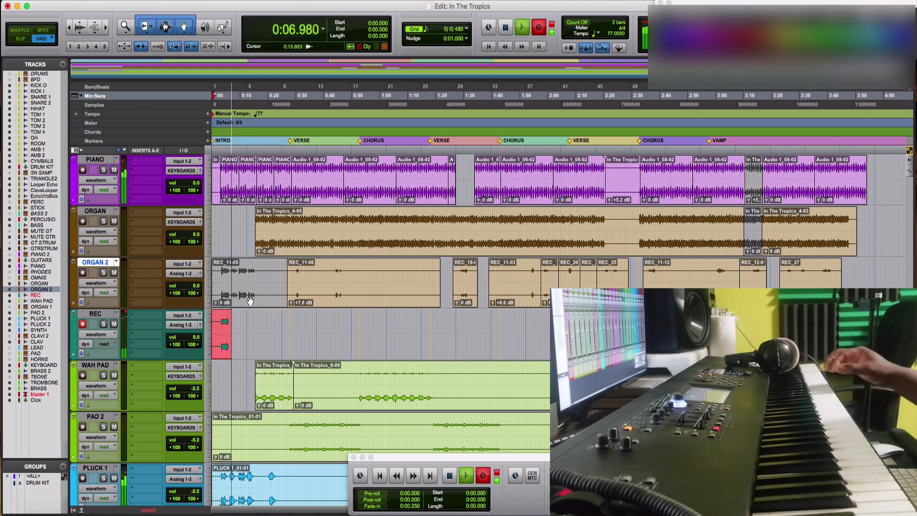
{"action": "key", "text": "space"}
{"action": "key", "text": "super+space"}
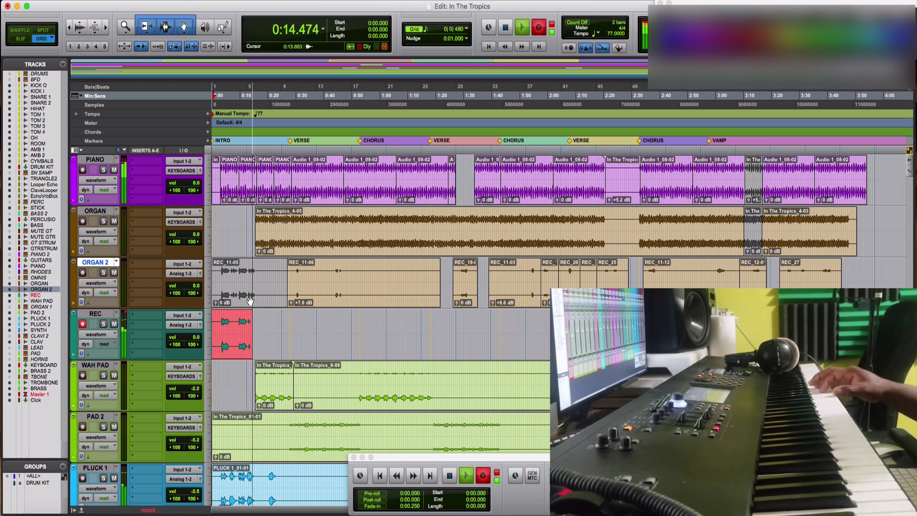
{"action": "key", "text": "space"}
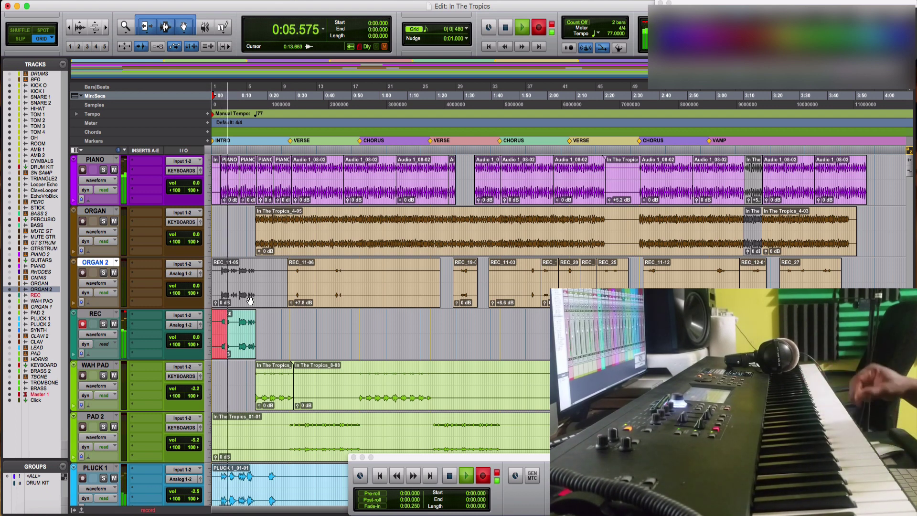
{"action": "key", "text": "space"}
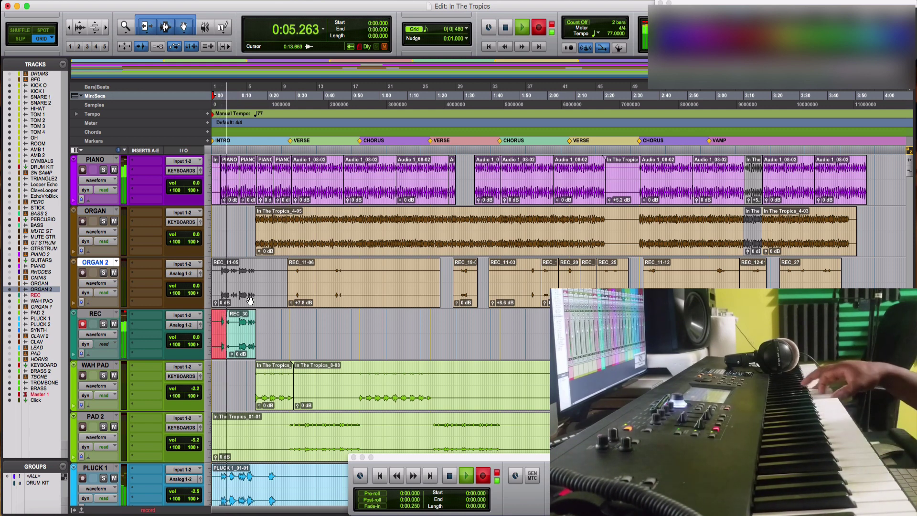
{"action": "key", "text": "space"}
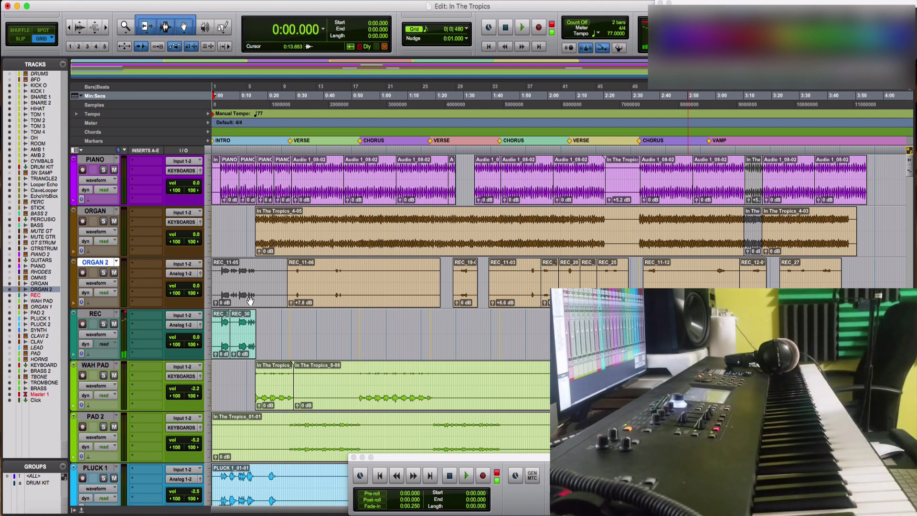
Record an intro take of about 19.5 seconds on REC from 0:00.000, unmute REC_11-05 on ORGAN 2, and play the passage back
{"action": "key", "text": "super+space"}
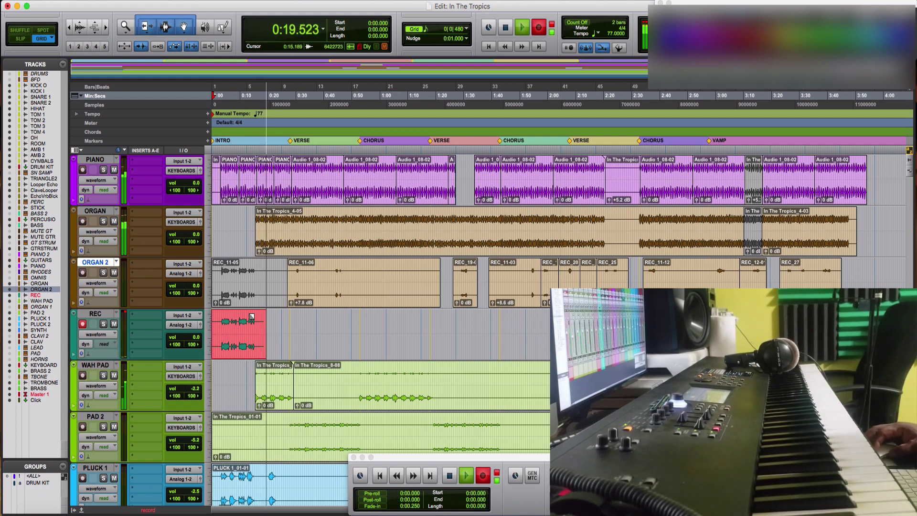
{"action": "key", "text": "space"}
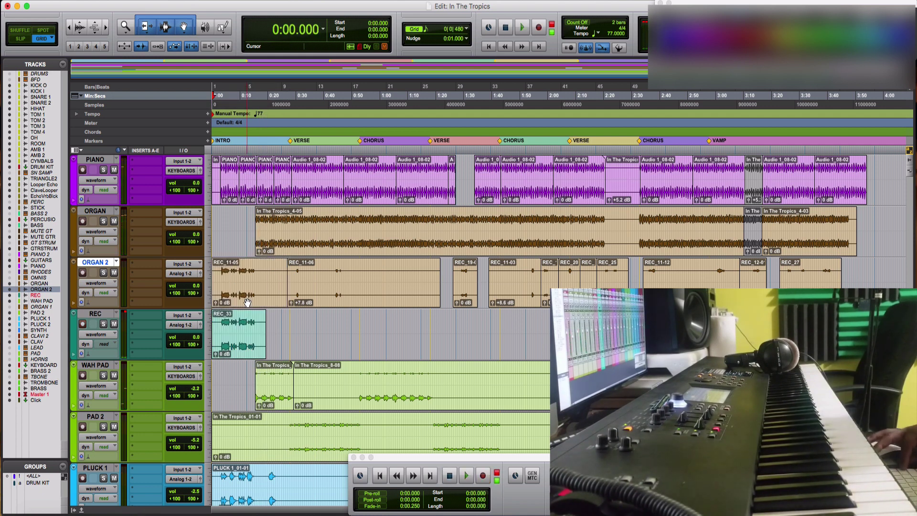
{"action": "key", "text": "space"}
{"action": "key", "text": "t"}
{"action": "key", "text": "t"}
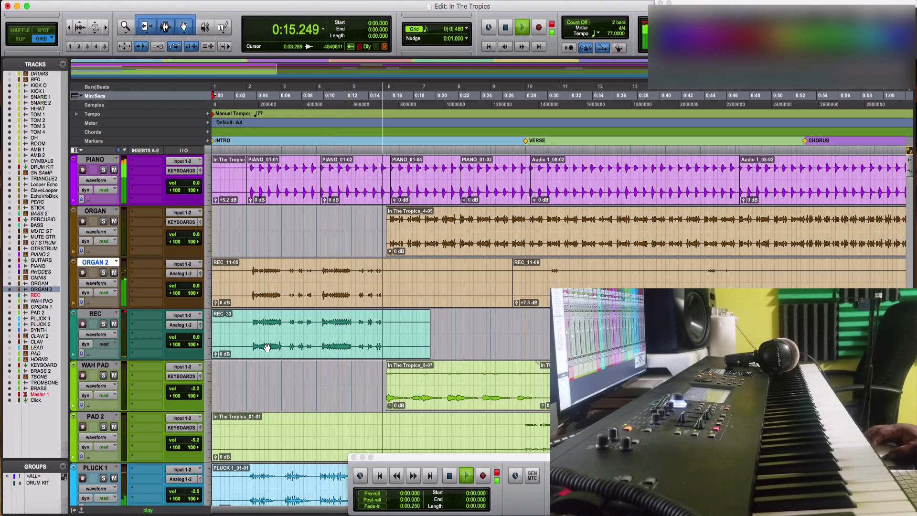
Try the REC_33 take at the start of ORGAN 2 and audition it from 0:03.506
{"action": "left_click_drag", "start_coordinate": [267, 348], "coordinate": [254, 276]}
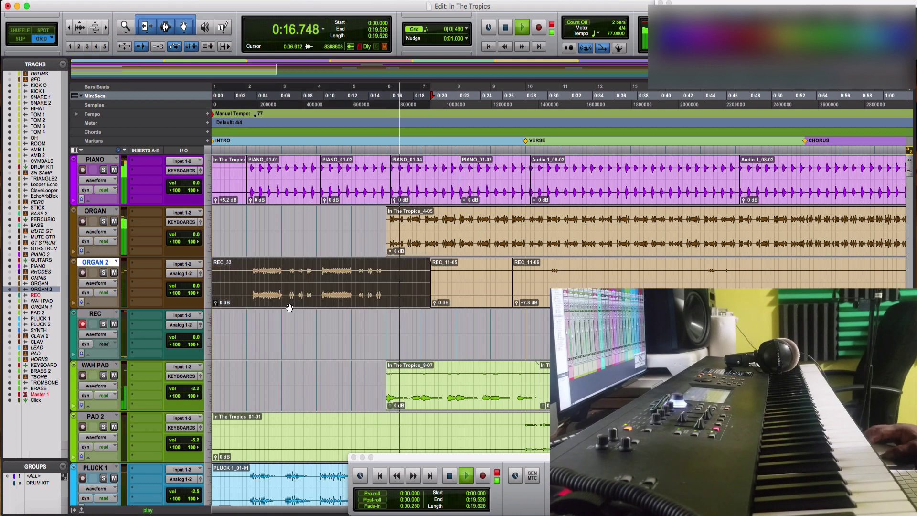
{"action": "key", "text": "space"}
{"action": "left_click", "coordinate": [251, 275]}
{"action": "key", "text": "space"}
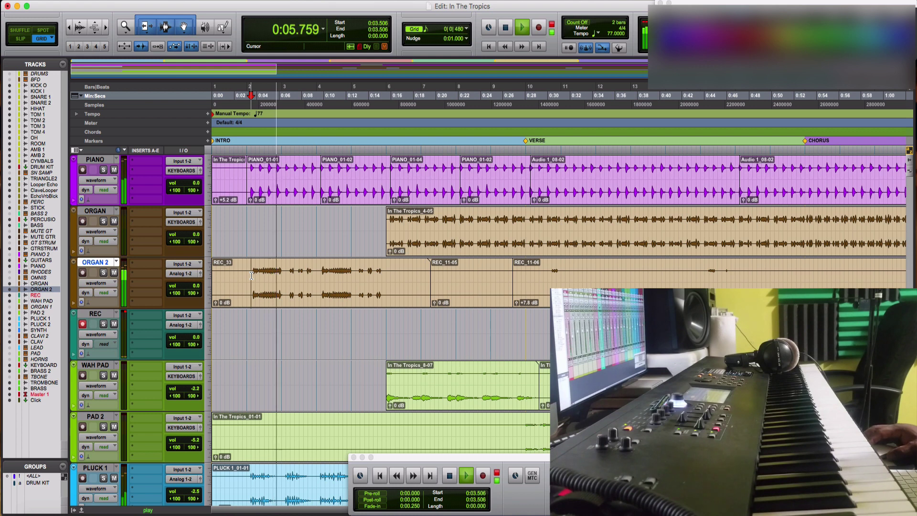
{"action": "key", "text": "space"}
{"action": "key", "text": "space"}
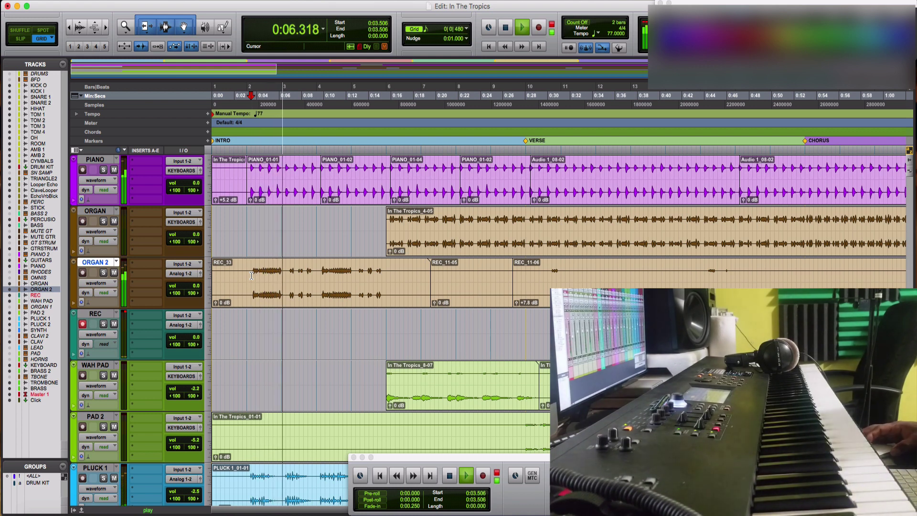
Undo the move of REC_33 to ORGAN 2, back to REC_11-05 being muted
{"action": "key", "text": "space"}
{"action": "key", "text": "super+z"}
{"action": "left_click", "coordinate": [297, 299]}
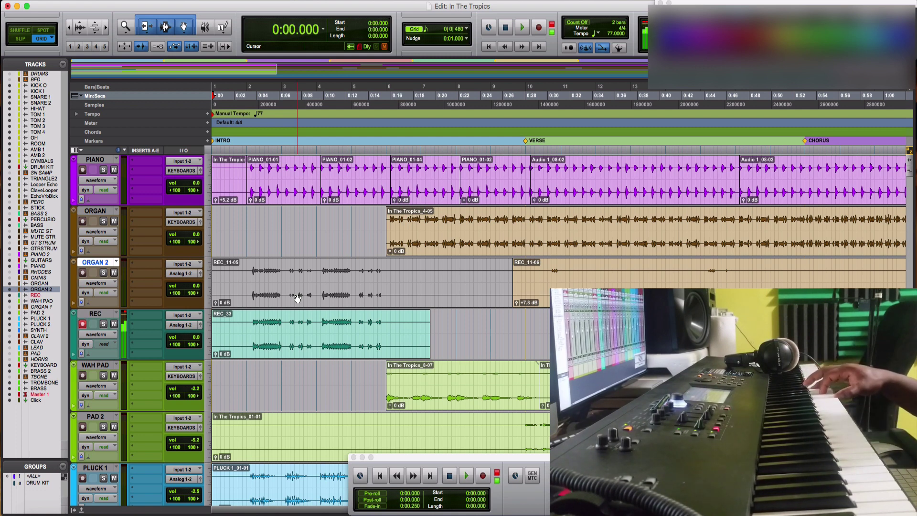
Re-record the intro part twice on the REC track from 0:00.000 and unmute the REC_11-05 clip on ORGAN 2
{"action": "key", "text": "super+space"}
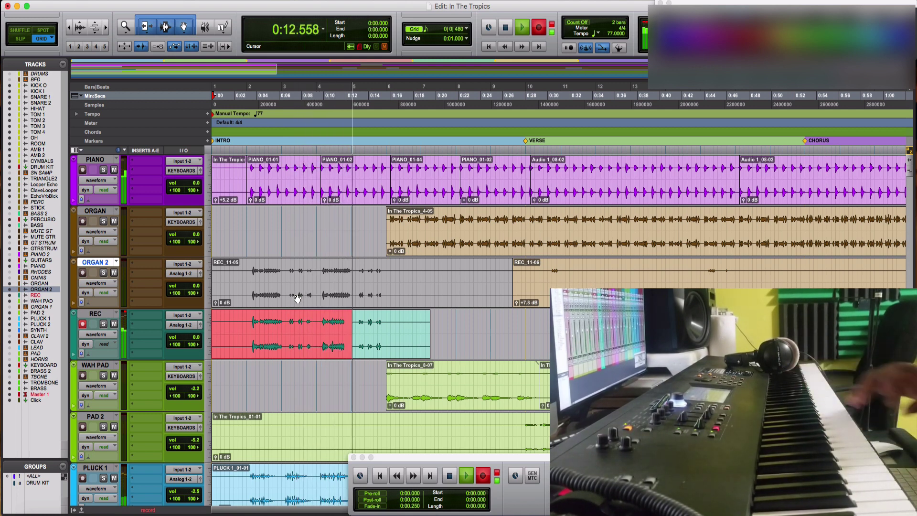
{"action": "key", "text": "space"}
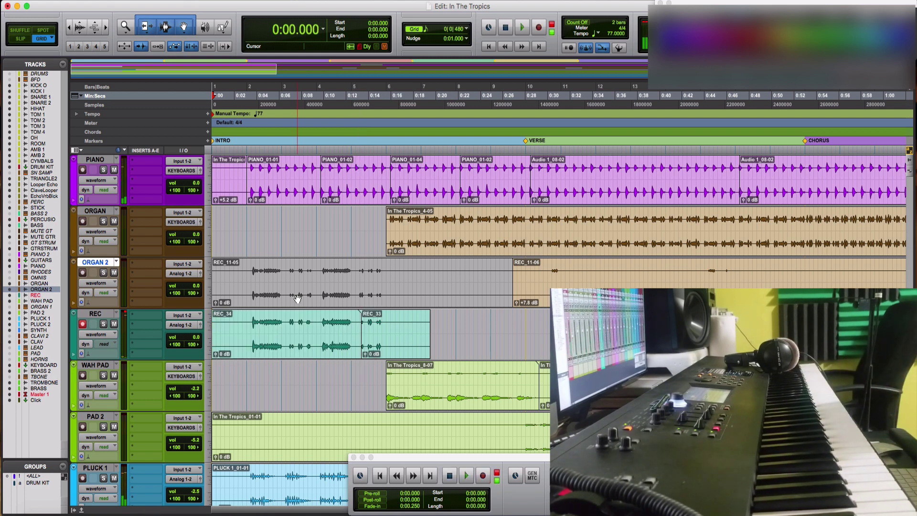
{"action": "key", "text": "super+space"}
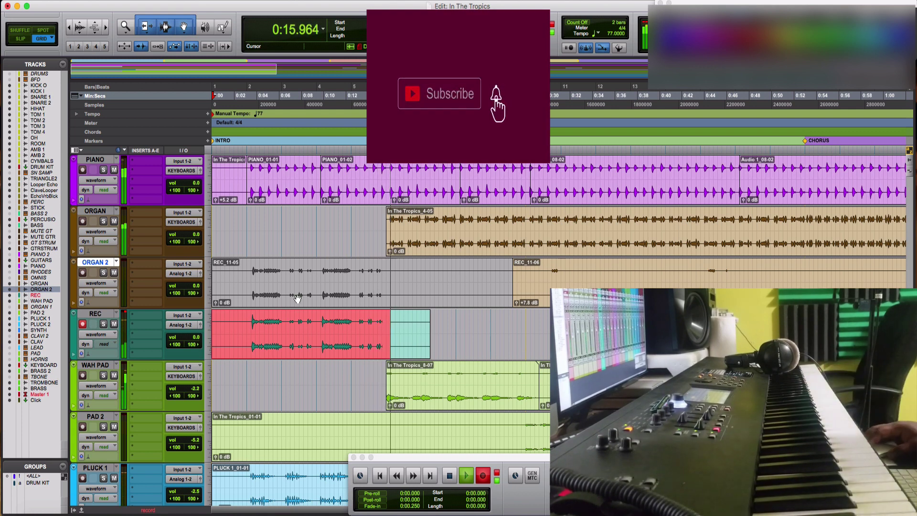
{"action": "key", "text": "space"}
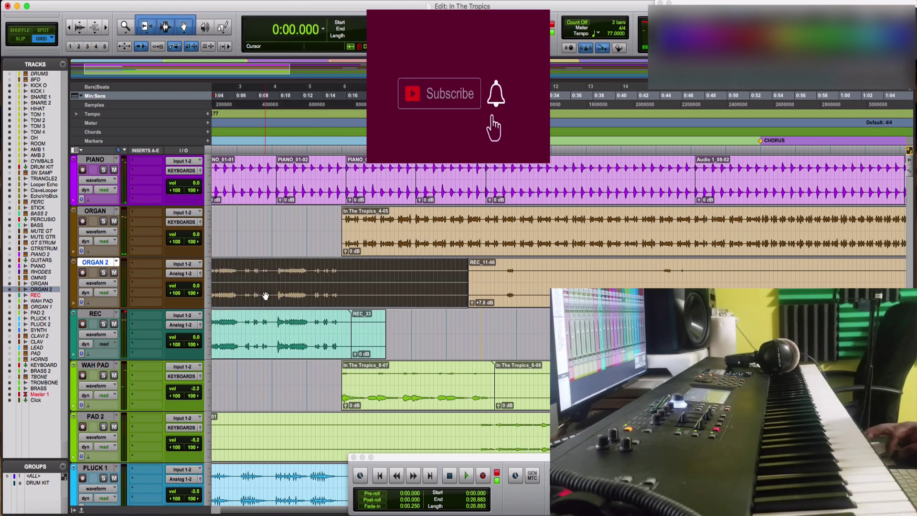
{"action": "key", "text": "Return"}
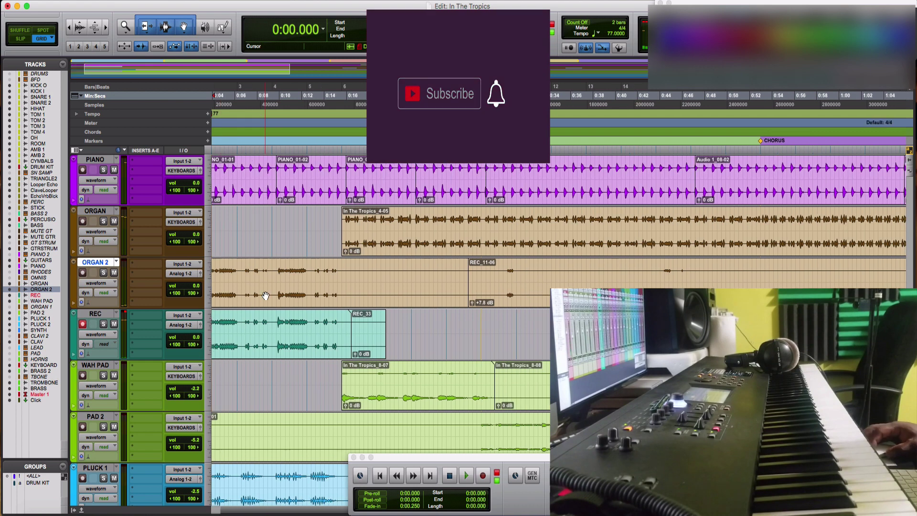
Play the intro from 0:03.116 and lower the clip gain of the REC_35 take to -2.8 dB
{"action": "left_click", "coordinate": [245, 275]}
{"action": "key", "text": "space"}
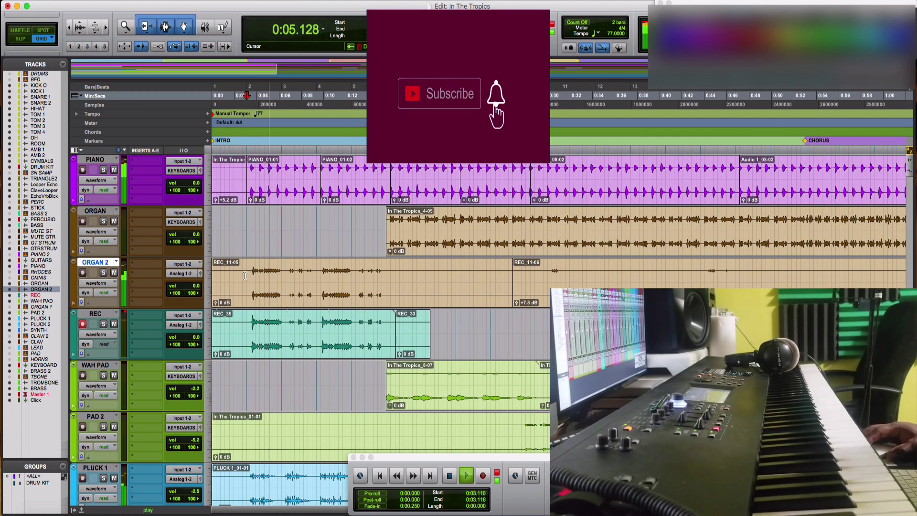
{"action": "left_click_drag", "start_coordinate": [215, 354], "coordinate": [216, 360]}
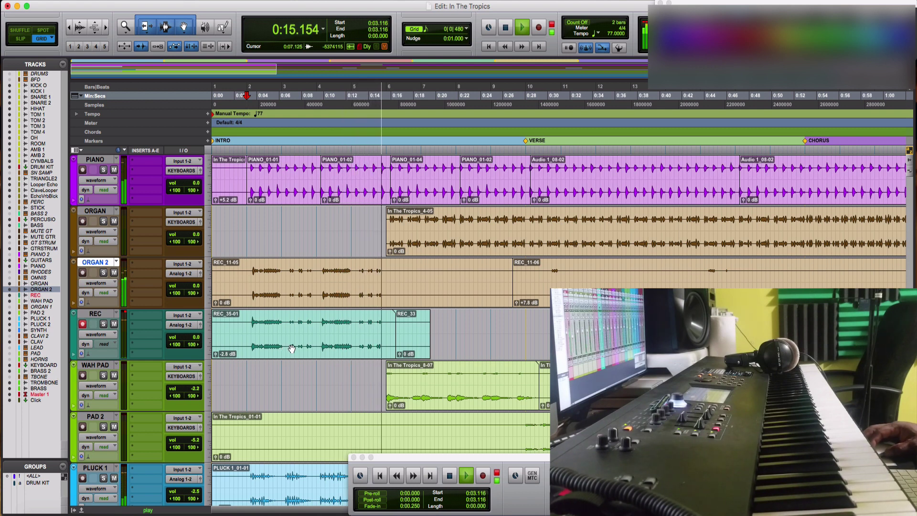
Move the REC_35-01 take to the start of ORGAN 2 and play the intro back from 0:02.727
{"action": "left_click_drag", "start_coordinate": [284, 350], "coordinate": [243, 277]}
{"action": "key", "text": "space"}
{"action": "left_click", "coordinate": [242, 275]}
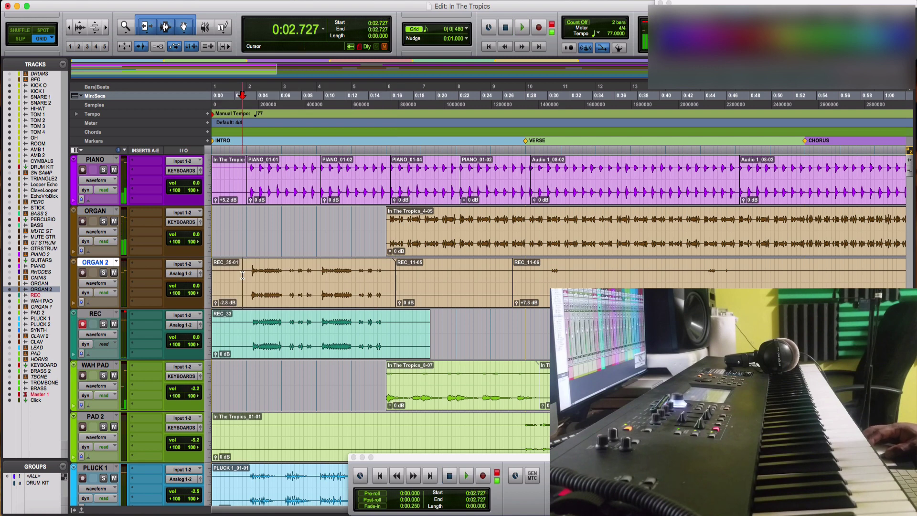
{"action": "key", "text": "space"}
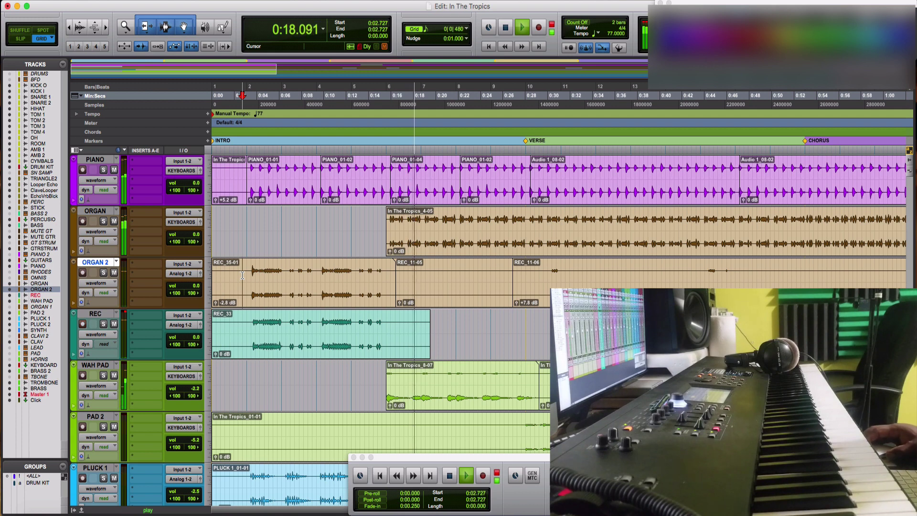
{"action": "key", "text": "space"}
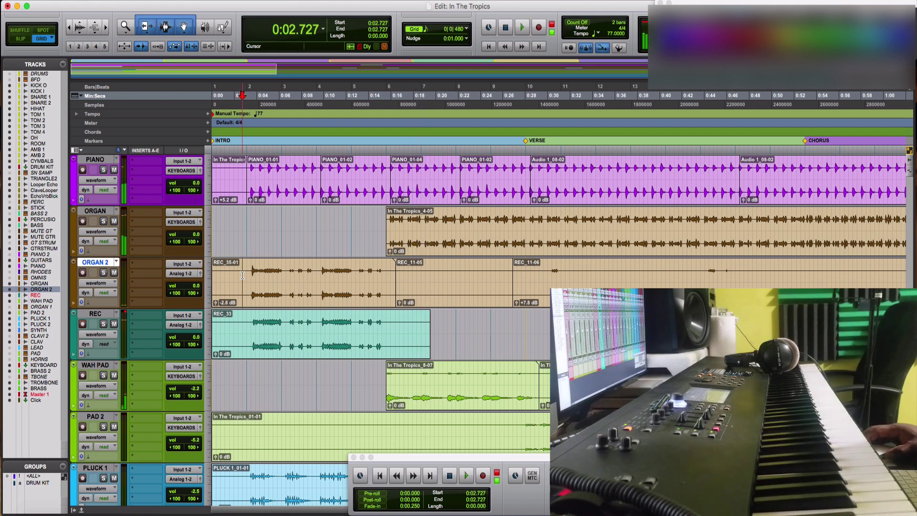
Play the intro, undo the move of REC_35-01 to ORGAN 2, and play REC_11-05 from 0:03.506 for comparison
{"action": "key", "text": "space"}
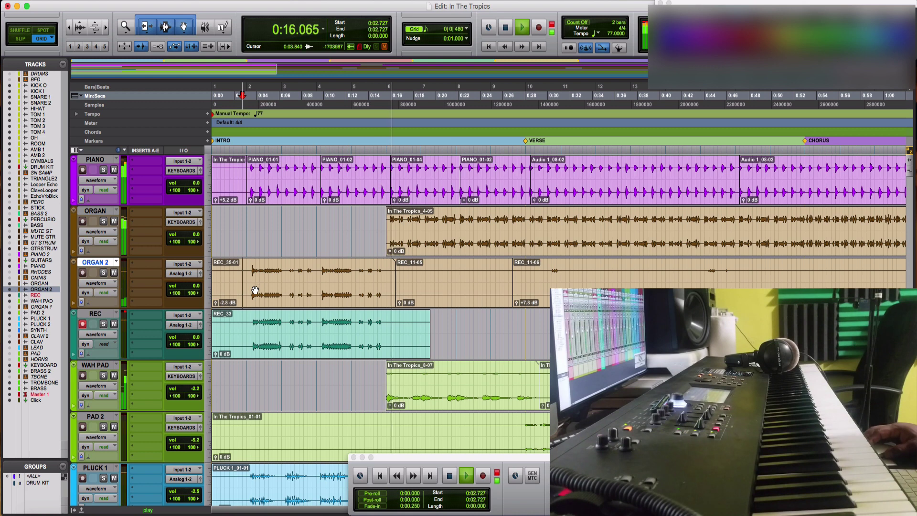
{"action": "key", "text": "super+z"}
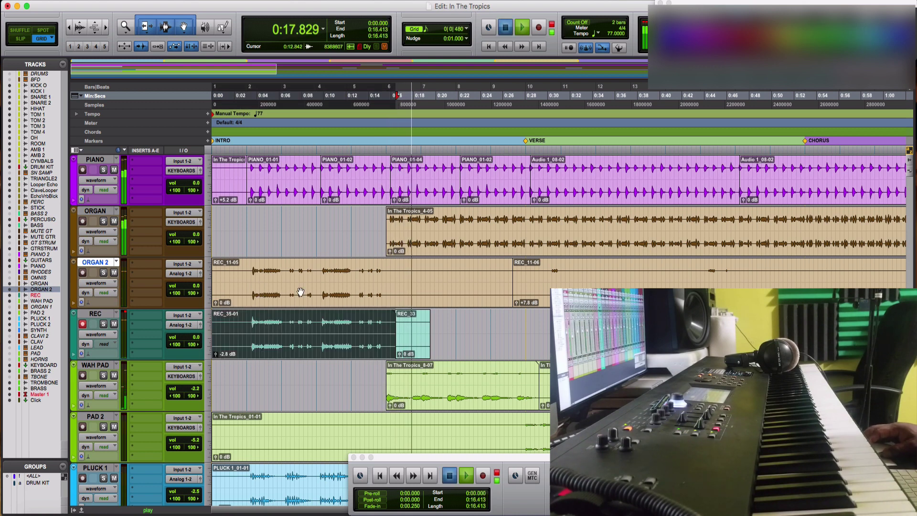
{"action": "key", "text": "space"}
{"action": "left_click", "coordinate": [250, 272]}
{"action": "key", "text": "space"}
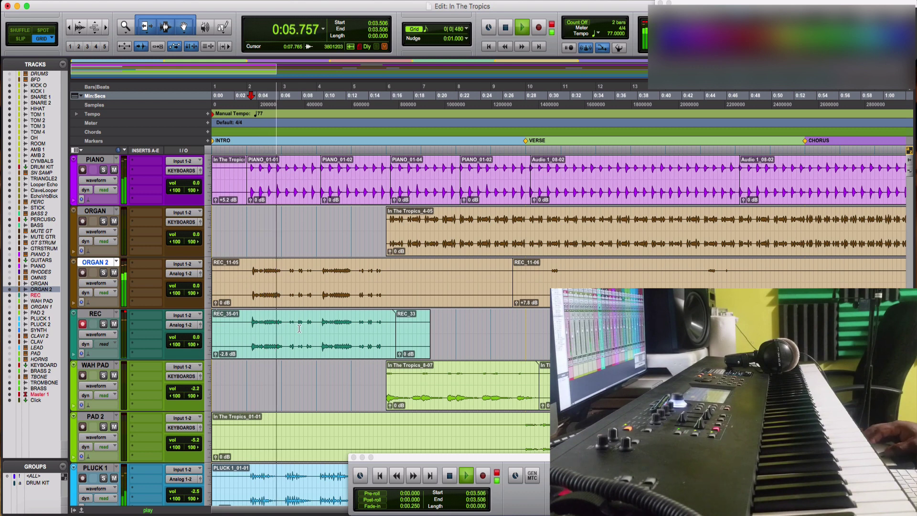
Move the REC_35-01 take to the start of ORGAN 2 again and play the intro from 0:03.116
{"action": "left_click", "coordinate": [286, 344]}
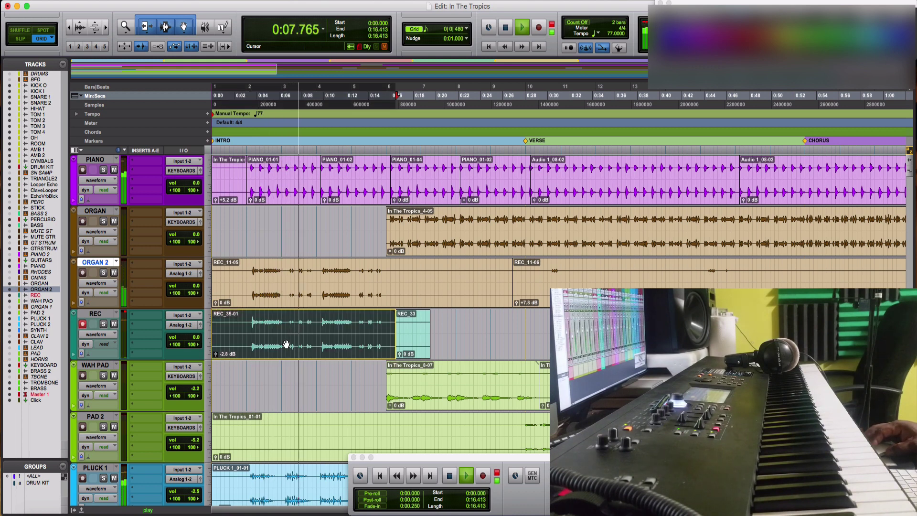
{"action": "left_click_drag", "start_coordinate": [286, 344], "coordinate": [286, 300]}
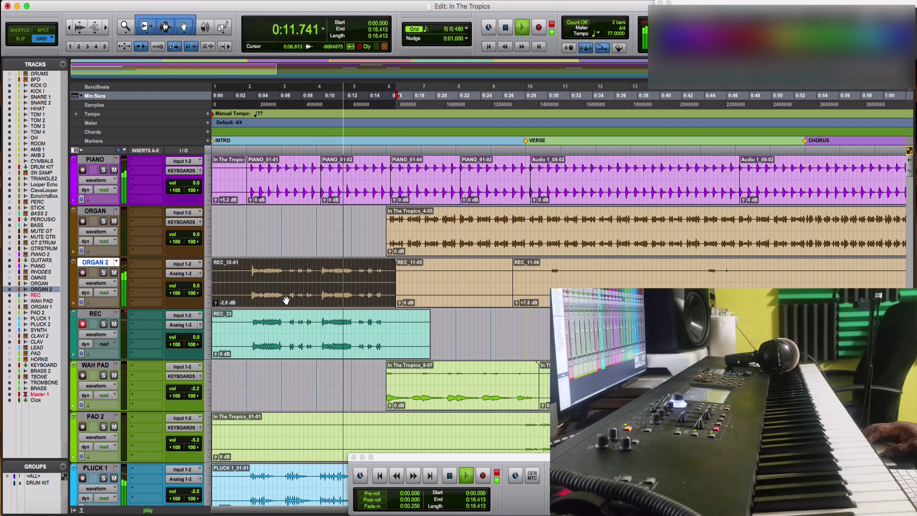
{"action": "left_click", "coordinate": [248, 272]}
{"action": "key", "text": "space"}
{"action": "key", "text": "space"}
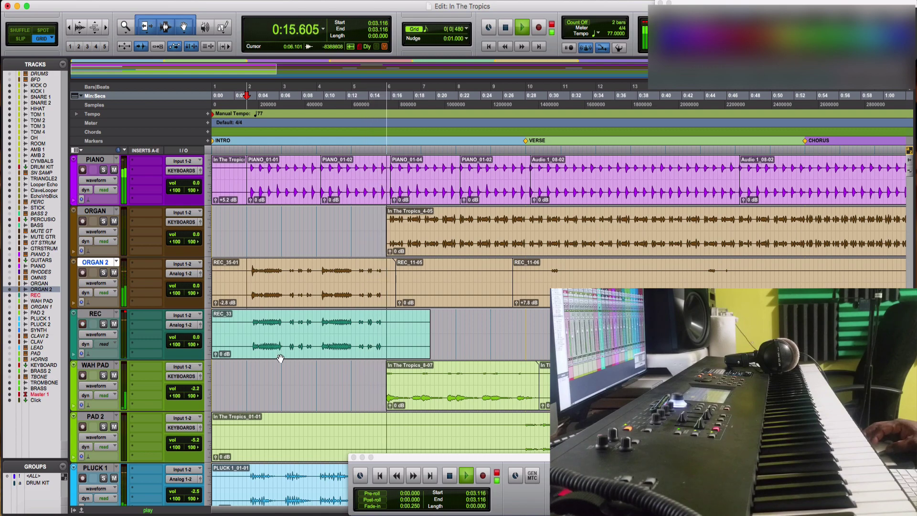
{"action": "scroll", "coordinate": [280, 359], "scroll_direction": "right", "scroll_amount": 15}
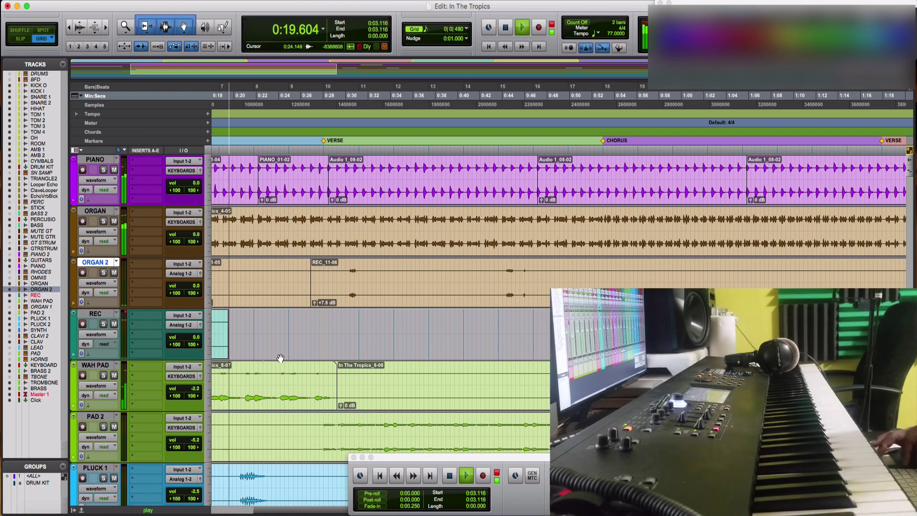
Play the song from 0:00.000 and insert the AIR Dynamic Delay on the ORGAN 2 track
{"action": "key", "text": "space"}
{"action": "key", "text": "Return"}
{"action": "scroll", "coordinate": [277, 344], "scroll_direction": "up", "scroll_amount": 15}
{"action": "key", "text": "space"}
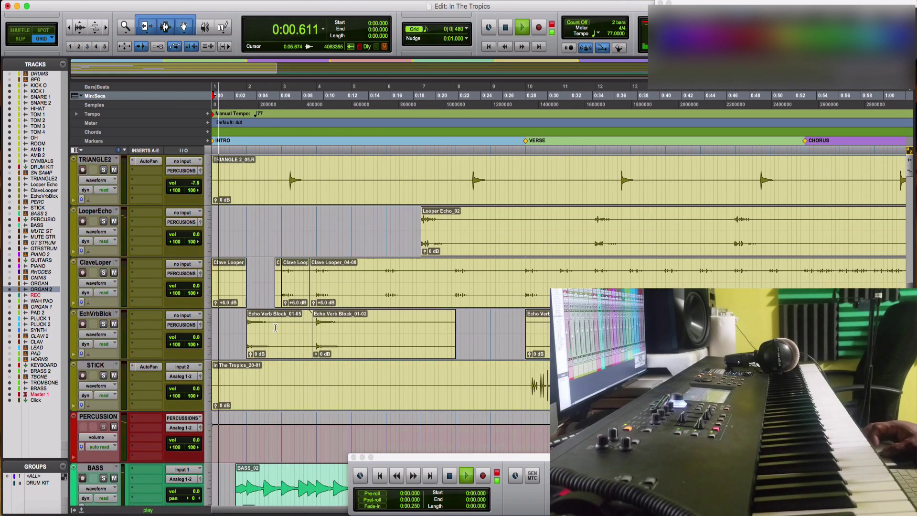
{"action": "scroll", "coordinate": [275, 327], "scroll_direction": "up", "scroll_amount": 12}
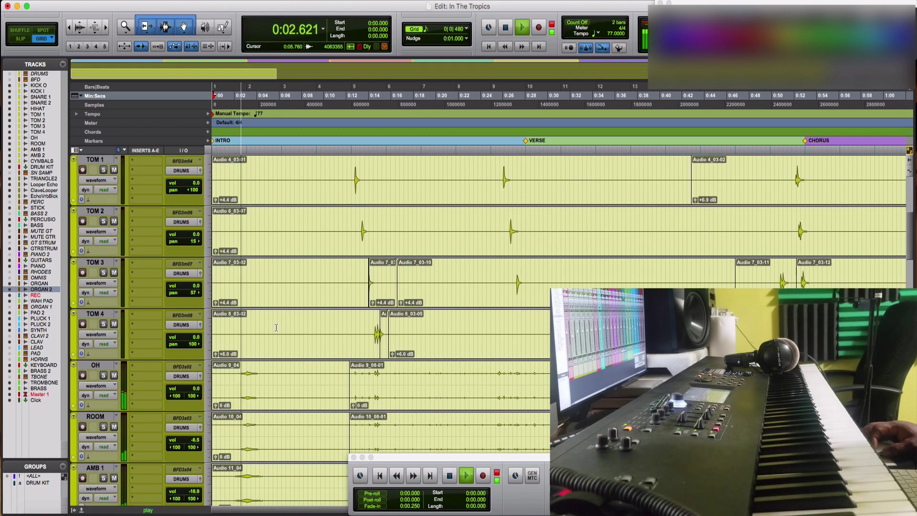
{"action": "scroll", "coordinate": [276, 327], "scroll_direction": "down", "scroll_amount": 15}
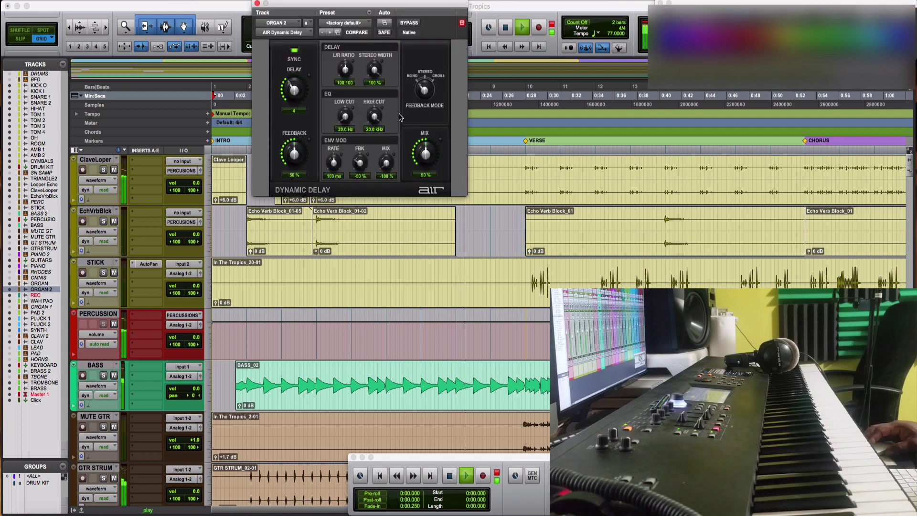
Change the feedback mode of the ORGAN 2 delay and lower its mix to about 6%
{"action": "left_click", "coordinate": [434, 75]}
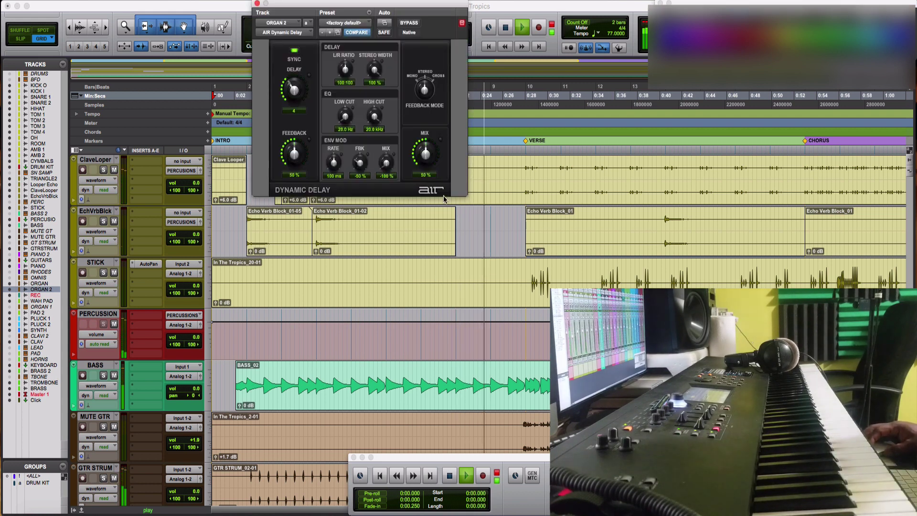
{"action": "key", "text": "space"}
{"action": "key", "text": "space"}
{"action": "left_click_drag", "start_coordinate": [425, 154], "coordinate": [426, 171]}
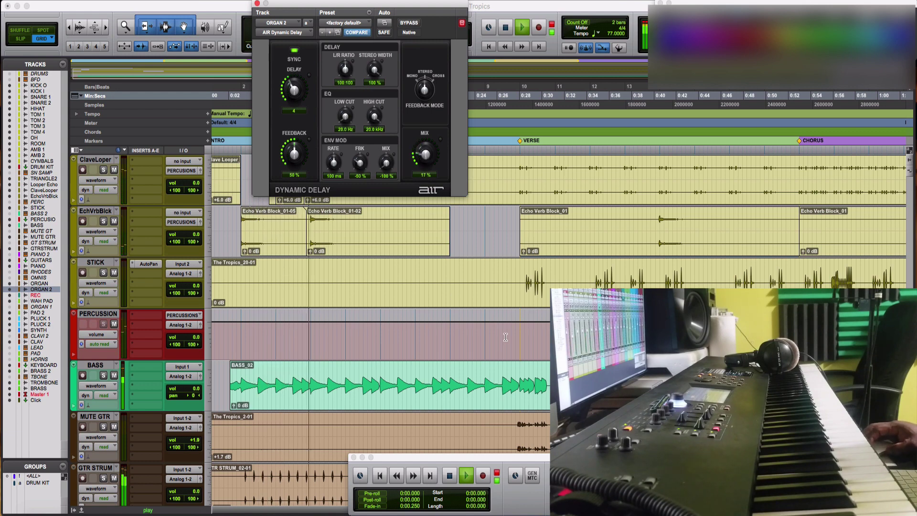
{"action": "scroll", "coordinate": [507, 334], "scroll_direction": "down", "scroll_amount": 5}
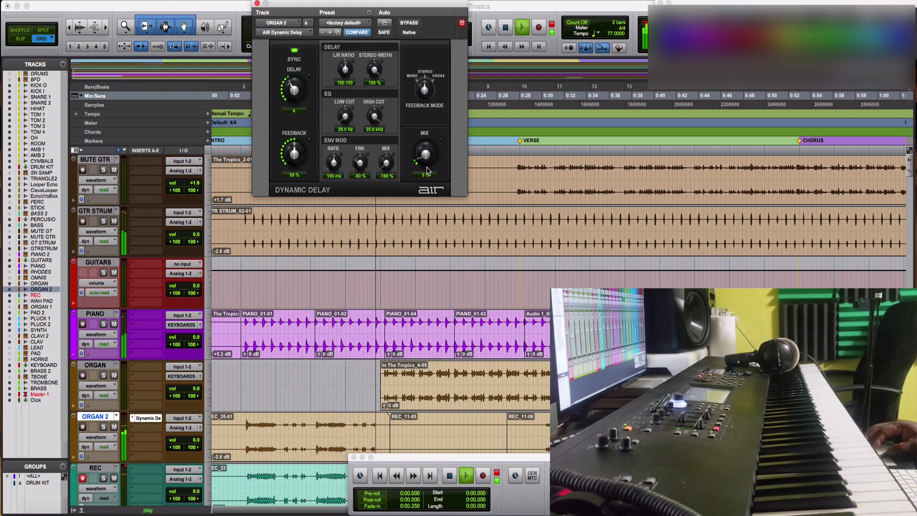
Set the delay's feedback to 38% and raise its mix while auditioning ORGAN 2 from 0:03.116
{"action": "left_click", "coordinate": [242, 427]}
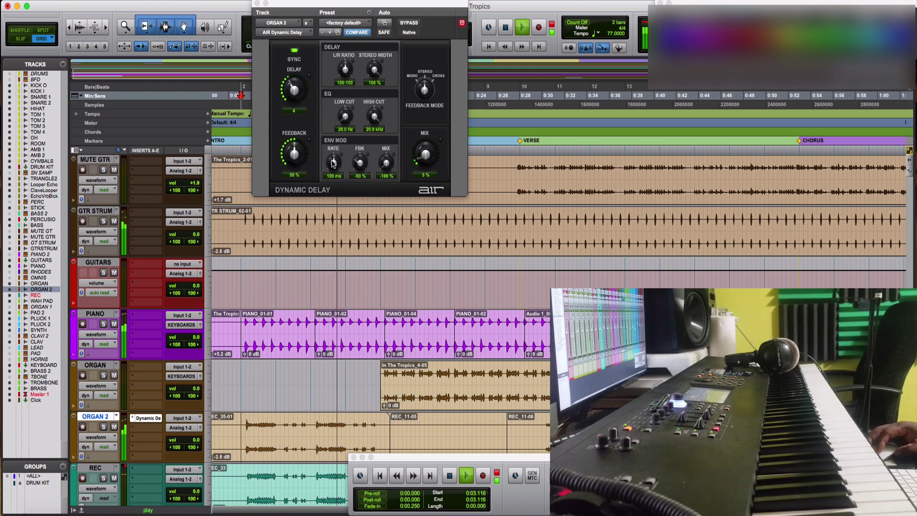
{"action": "left_click_drag", "start_coordinate": [297, 160], "coordinate": [297, 169]}
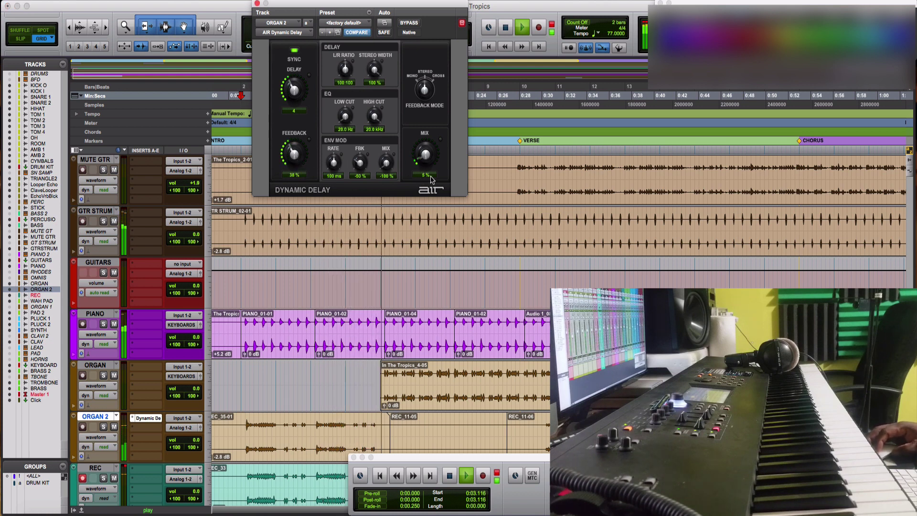
{"action": "left_click_drag", "start_coordinate": [431, 179], "coordinate": [427, 141]}
{"action": "key", "text": "space"}
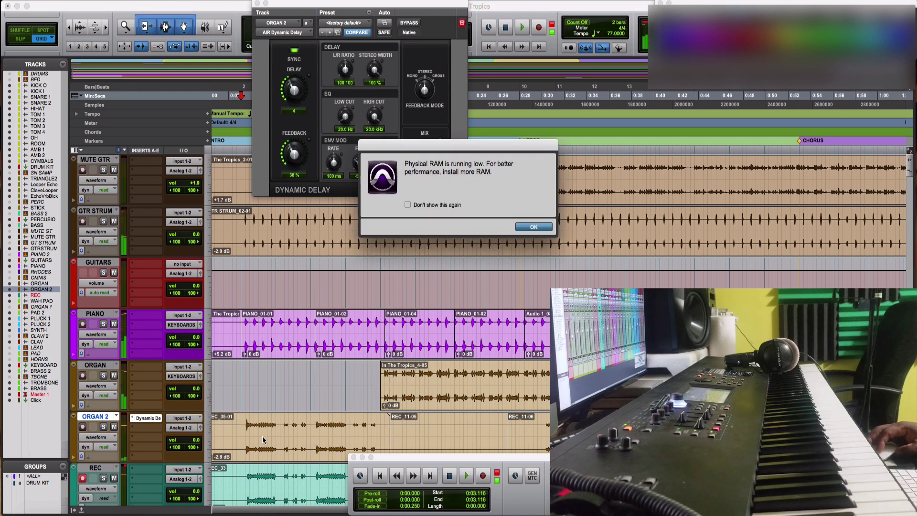
{"action": "key", "text": "Return"}
{"action": "key", "text": "space"}
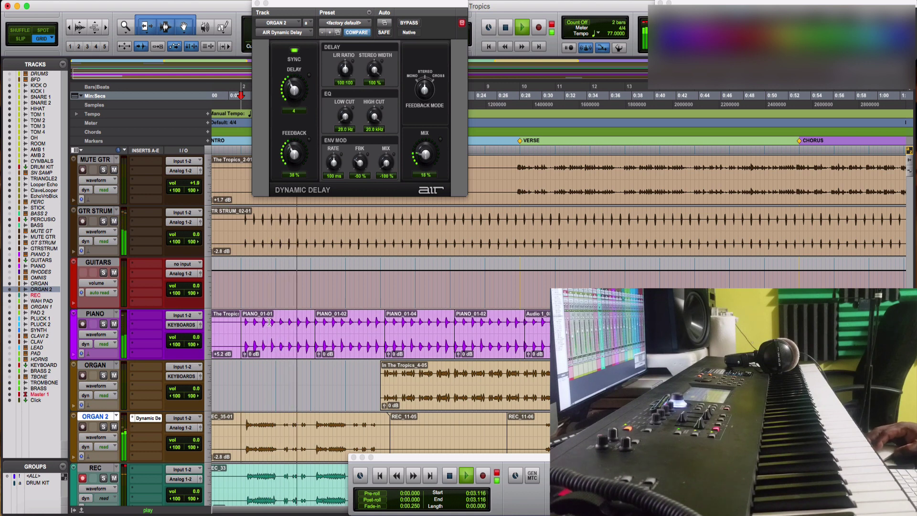
Lower the delay's mix to below 10% and close the plug-in window while the song plays from 0:03.116
{"action": "left_click_drag", "start_coordinate": [427, 162], "coordinate": [427, 165]}
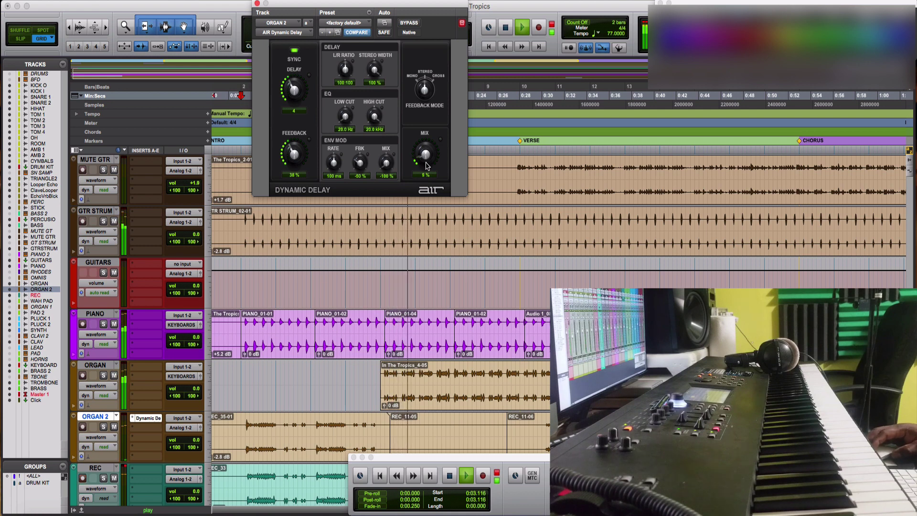
{"action": "key", "text": "space"}
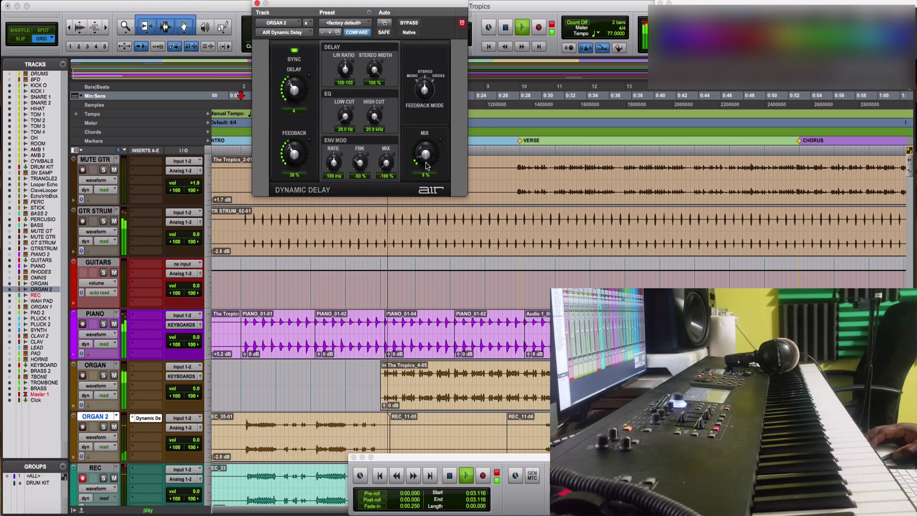
{"action": "left_click", "coordinate": [257, 4]}
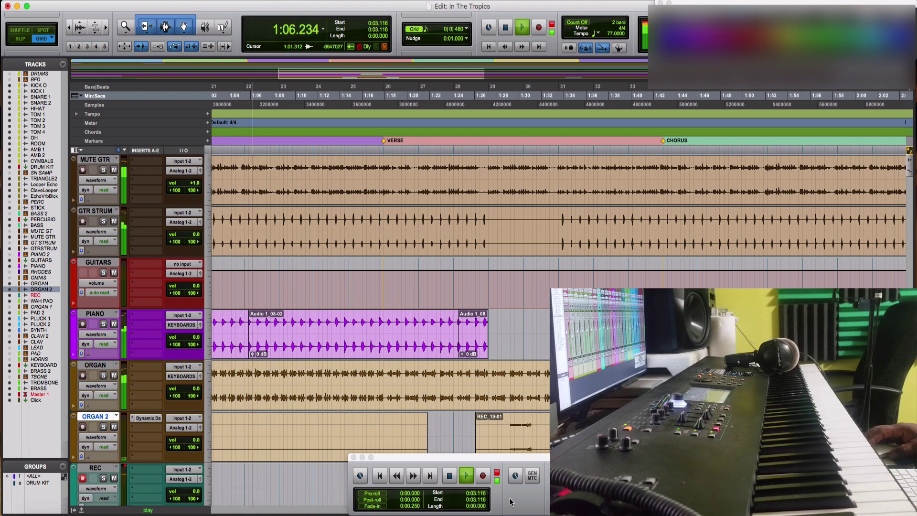
{"action": "left_click", "coordinate": [491, 454]}
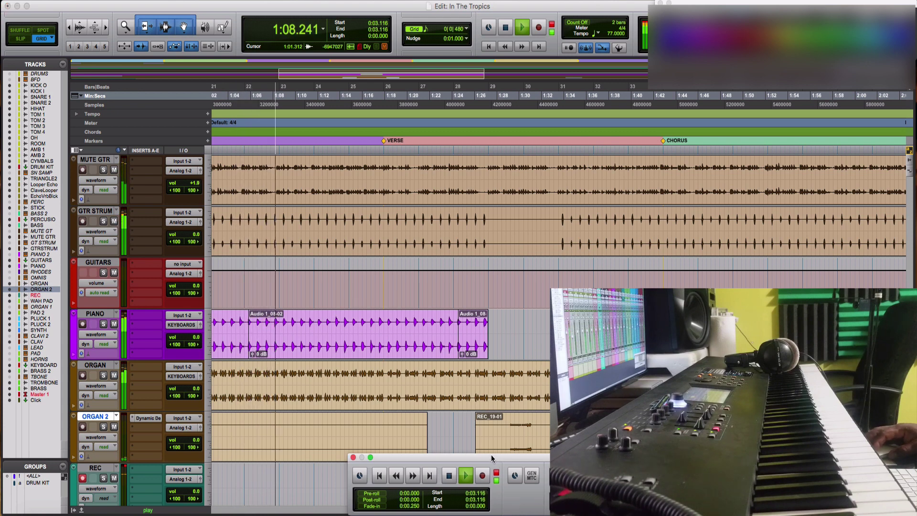